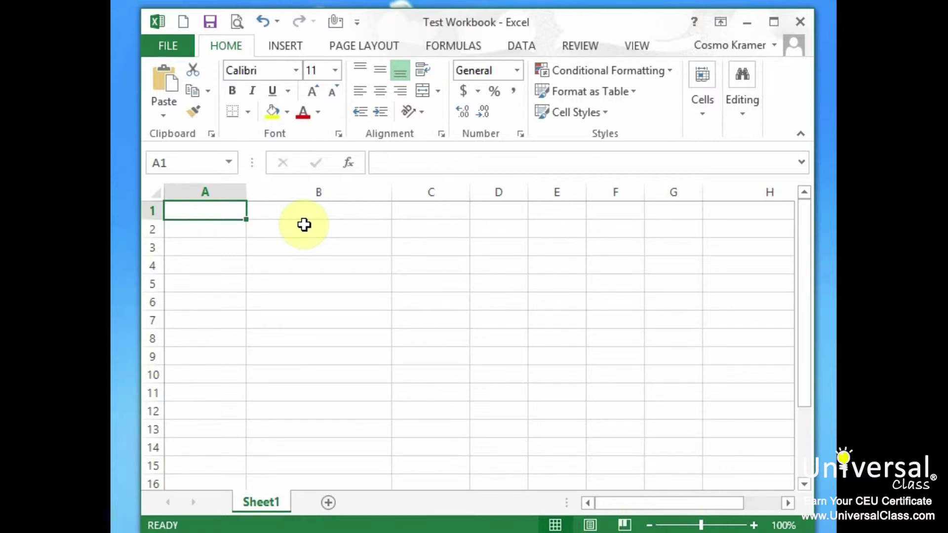
Step: Type the day headings Monday, Tuesday, Wednesday, Thursday and Friday into B1:F1
{"action": "left_click", "coordinate": [356, 217]}
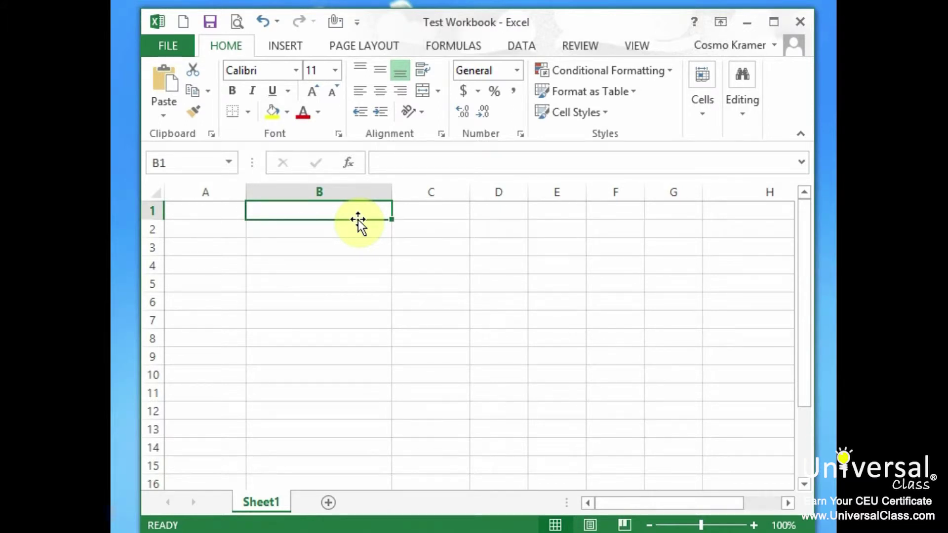
{"action": "type", "text": "Monday"}
{"action": "key", "text": "Tab"}
{"action": "type", "text": "Tuesday"}
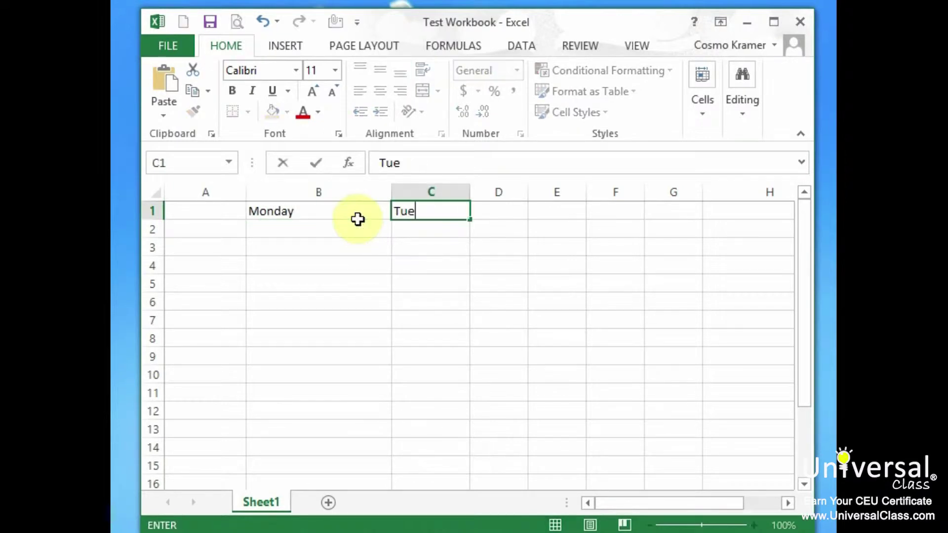
{"action": "key", "text": "Tab"}
{"action": "type", "text": "Wednes"}
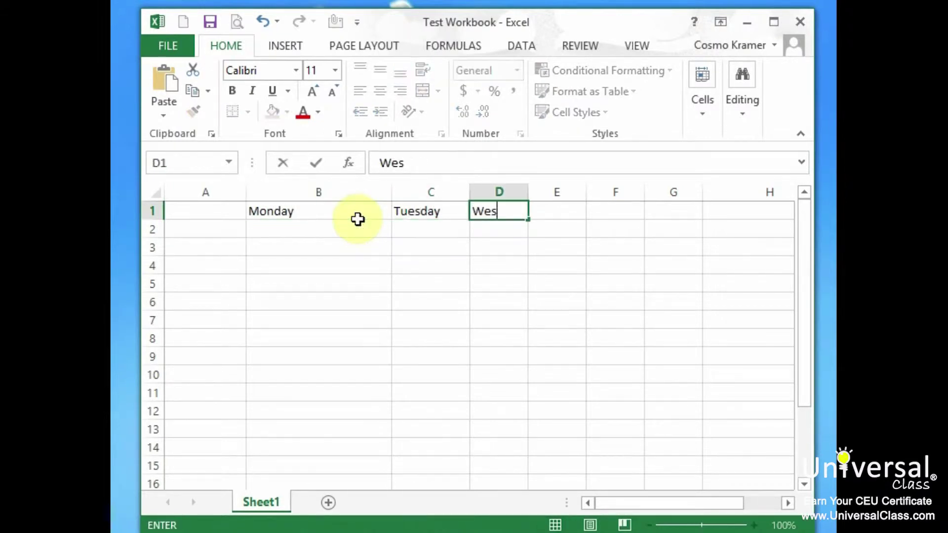
{"action": "key", "text": "BackSpace"}
{"action": "type", "text": "dnesday"}
{"action": "key", "text": "Tab"}
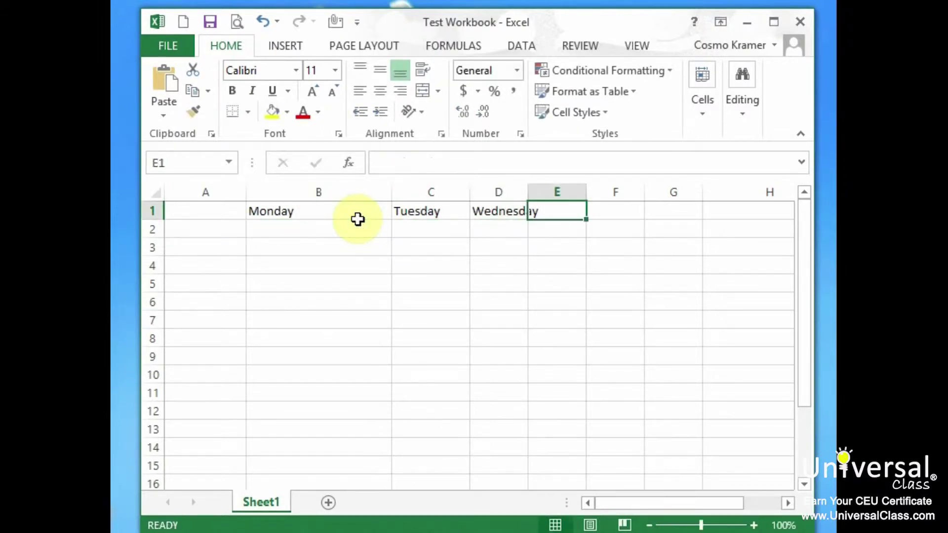
{"action": "type", "text": "Thursday"}
{"action": "key", "text": "Tab"}
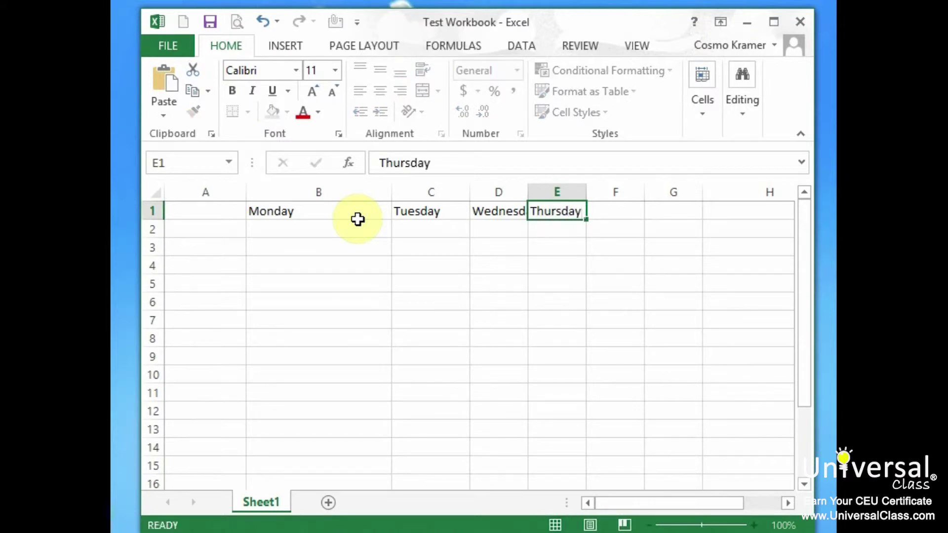
{"action": "type", "text": "Friday"}
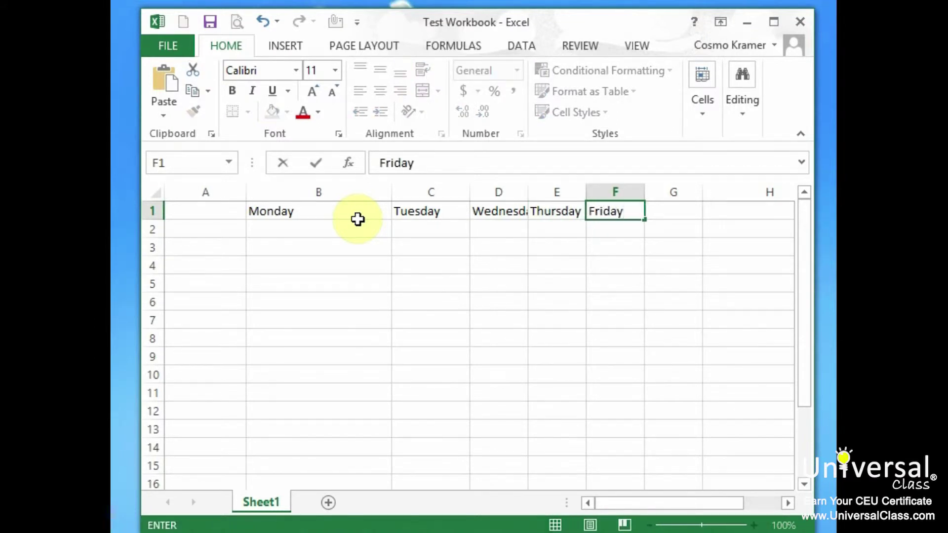
Step: Resize all worksheet columns to one uniform, wider width so the day names fit
{"action": "left_click", "coordinate": [349, 189]}
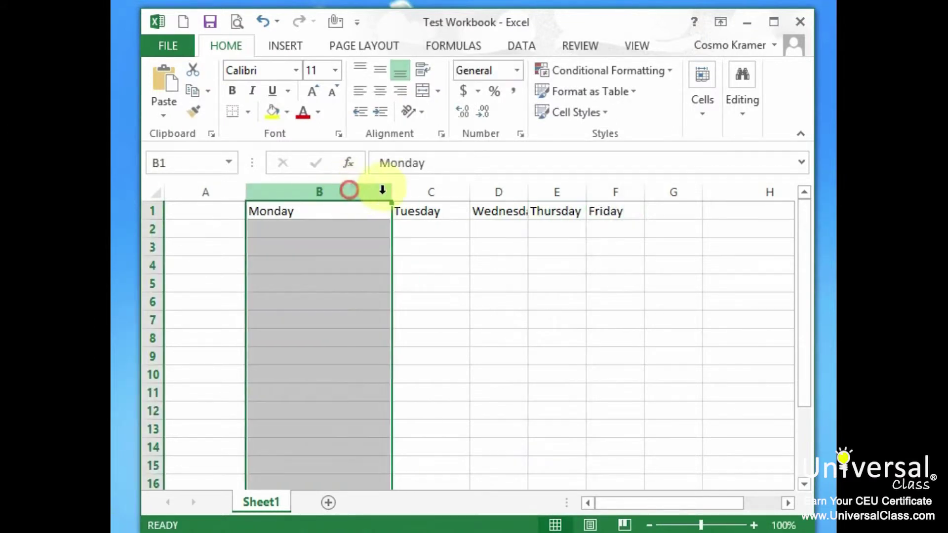
{"action": "left_click", "coordinate": [155, 194]}
{"action": "left_click_drag", "start_coordinate": [392, 196], "coordinate": [313, 190]}
{"action": "left_click", "coordinate": [314, 192]}
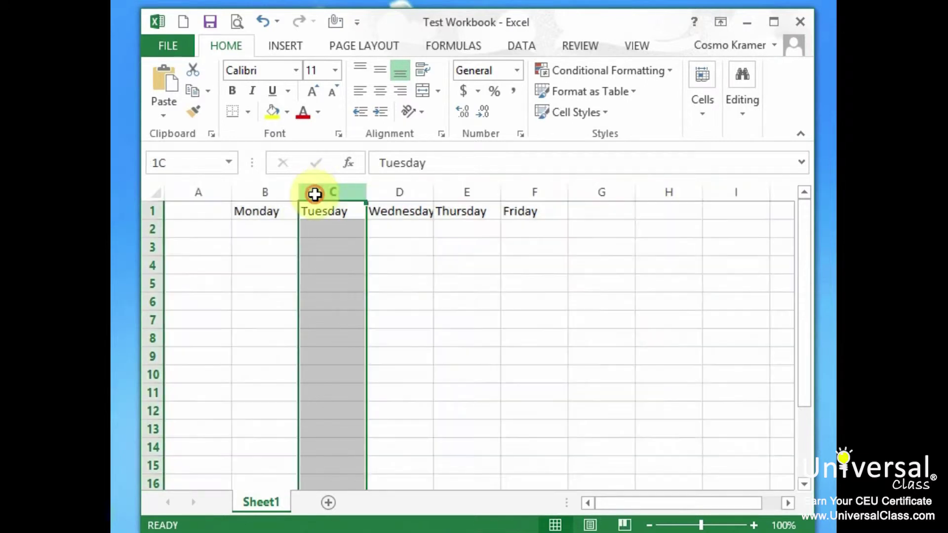
{"action": "left_click", "coordinate": [155, 194]}
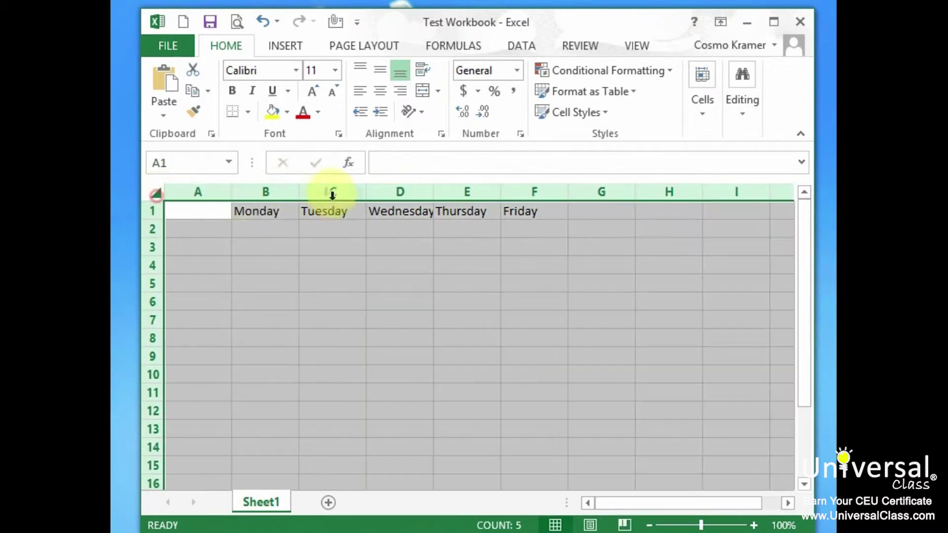
{"action": "left_click_drag", "start_coordinate": [297, 194], "coordinate": [322, 191]}
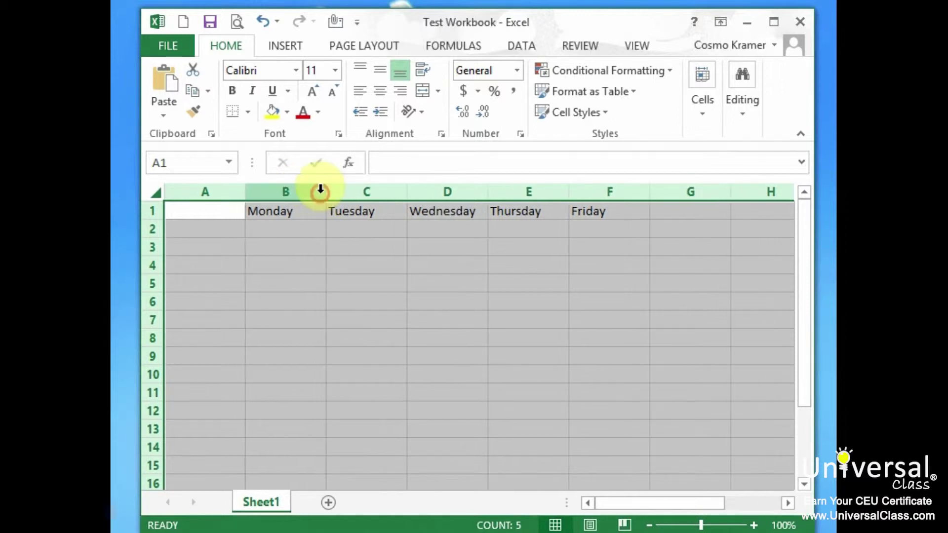
{"action": "left_click", "coordinate": [220, 229]}
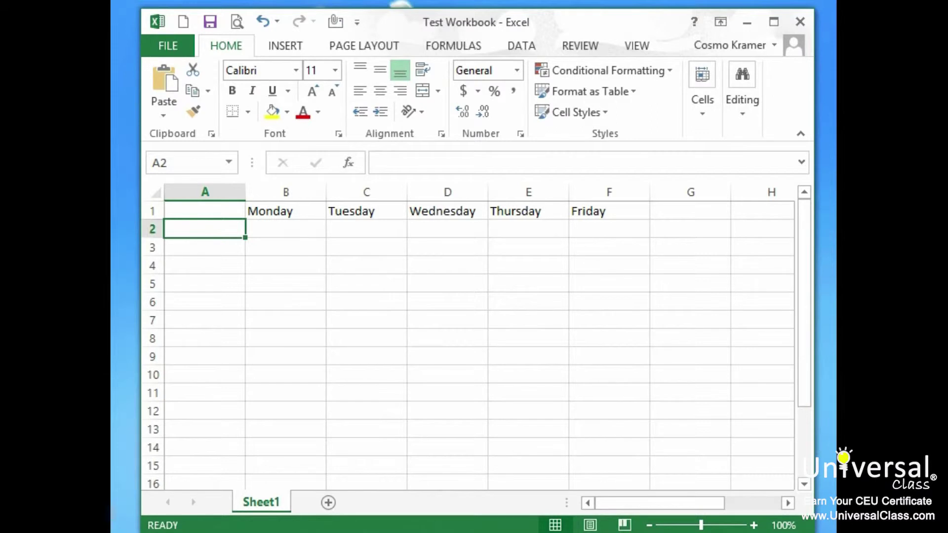
Step: Enter the names Larry, Moe and Curly in A2:A4
{"action": "type", "text": "Larry"}
{"action": "key", "text": "Return"}
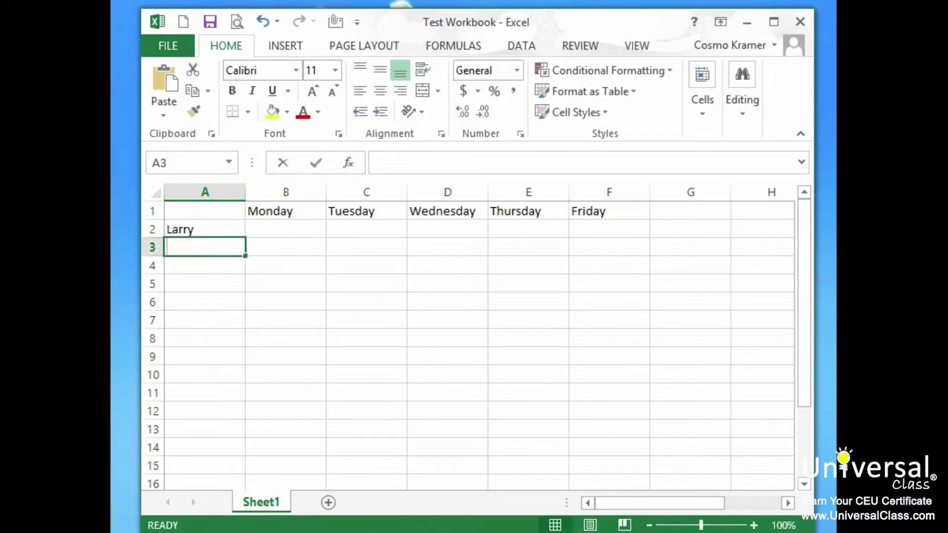
{"action": "type", "text": "Moe"}
{"action": "key", "text": "Return"}
{"action": "type", "text": "Curly"}
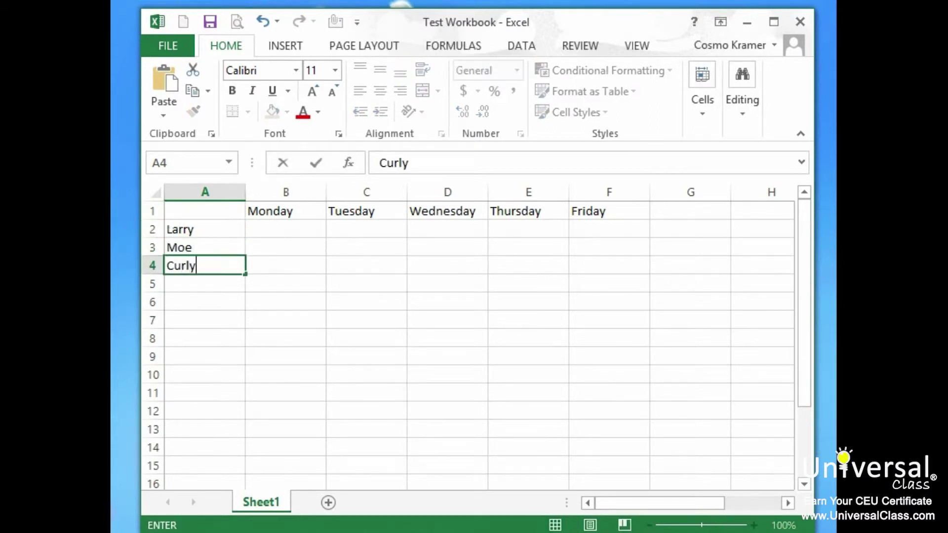
{"action": "key", "text": "Return"}
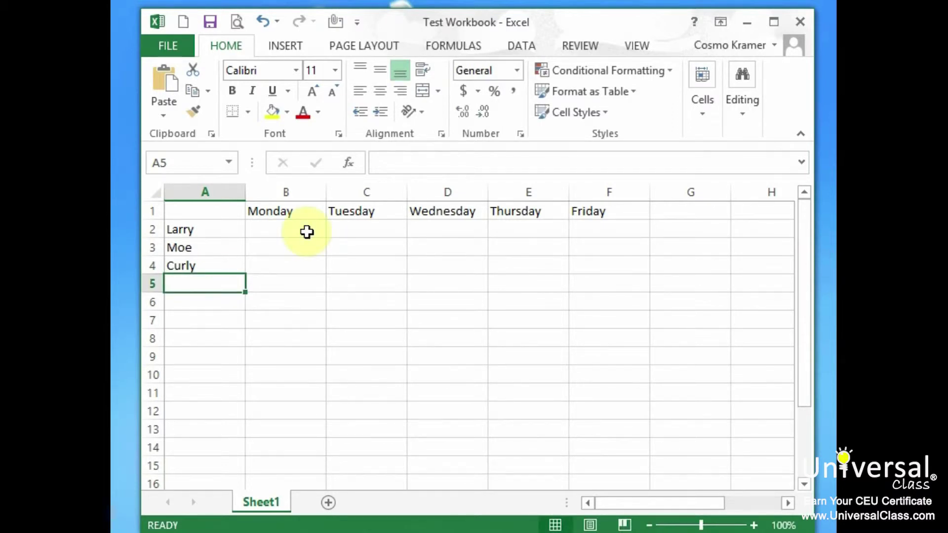
Step: Enter the Monday values 8, 3 and 5 in B2:B4
{"action": "left_click", "coordinate": [299, 233]}
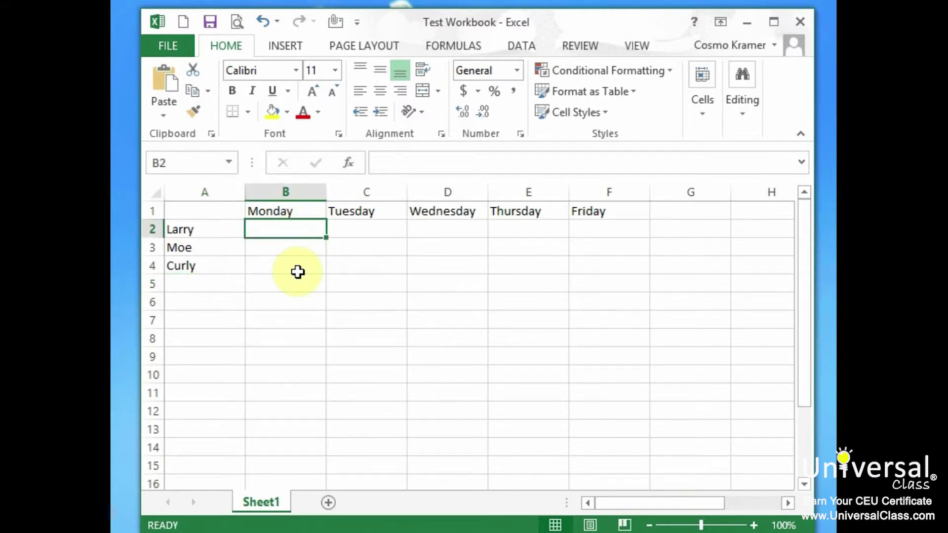
{"action": "type", "text": "8"}
{"action": "key", "text": "Return"}
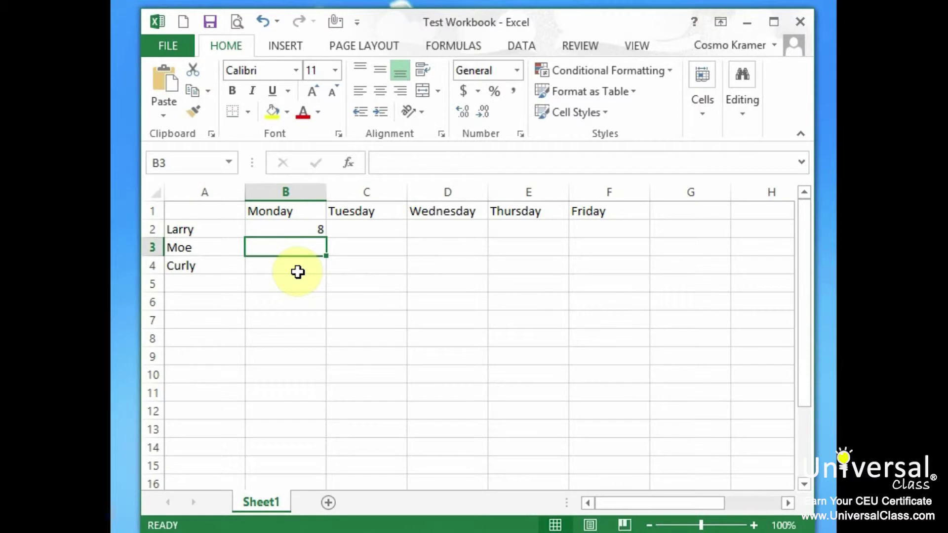
{"action": "type", "text": "3"}
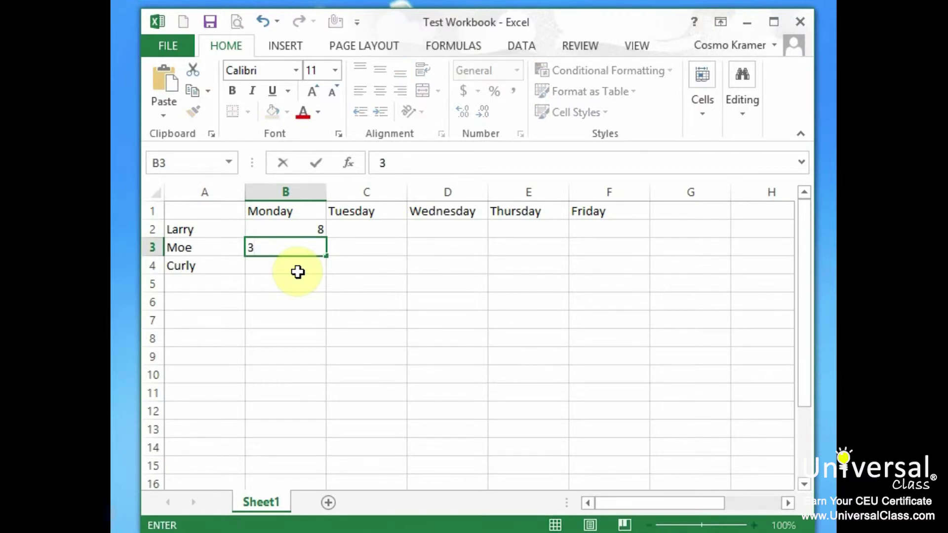
{"action": "key", "text": "Return"}
{"action": "type", "text": "5"}
{"action": "key", "text": "Return"}
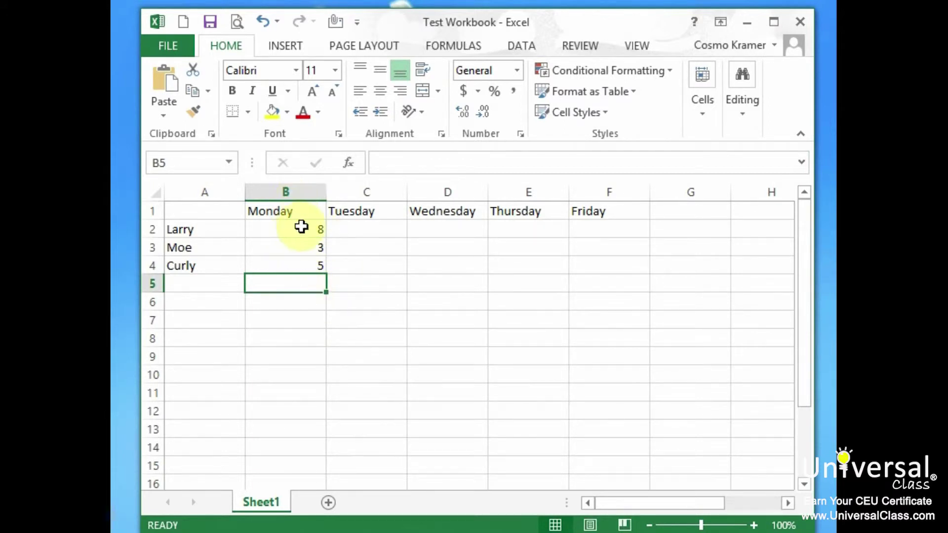
{"action": "left_click", "coordinate": [311, 228]}
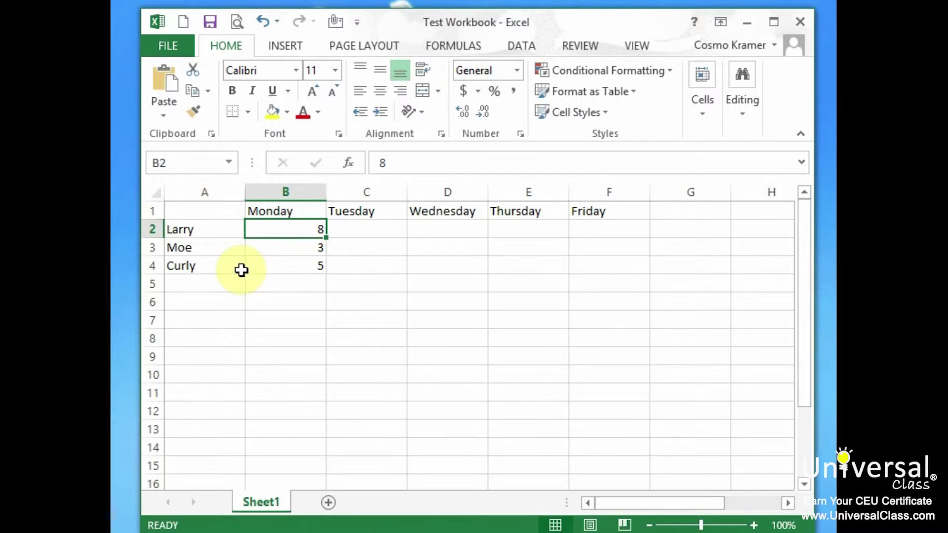
Step: Copy the 8 in B2 with Ctrl+C, paste it into C2, and clear the copy marquee
{"action": "key", "text": "ctrl+c"}
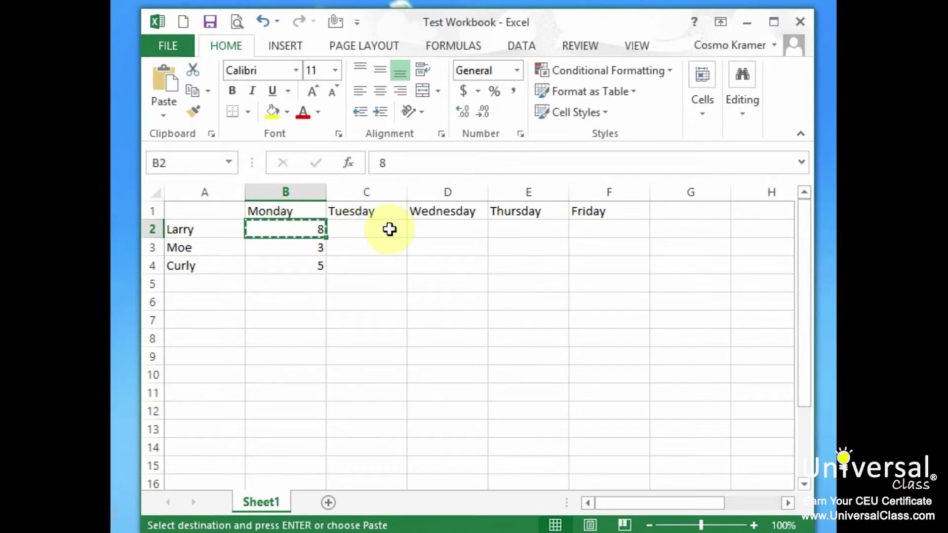
{"action": "left_click", "coordinate": [389, 229]}
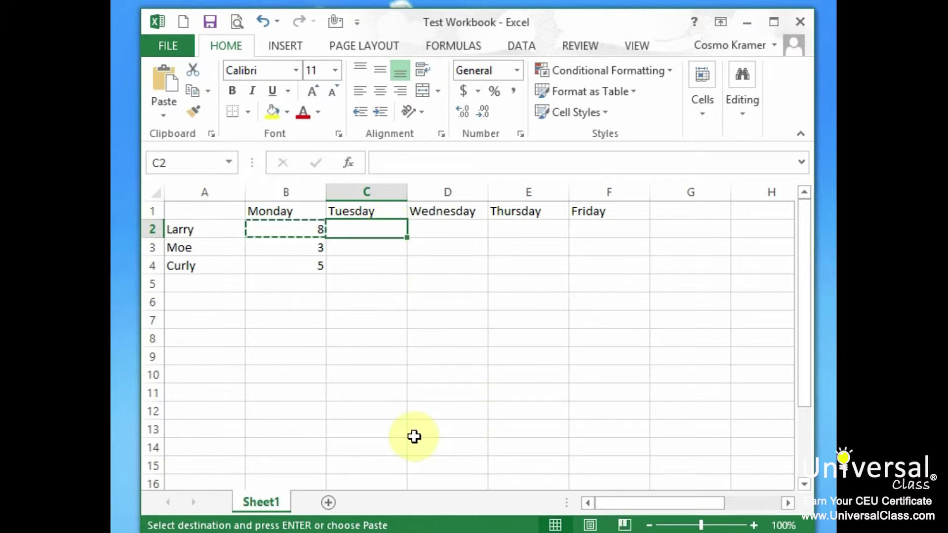
{"action": "key", "text": "ctrl+v"}
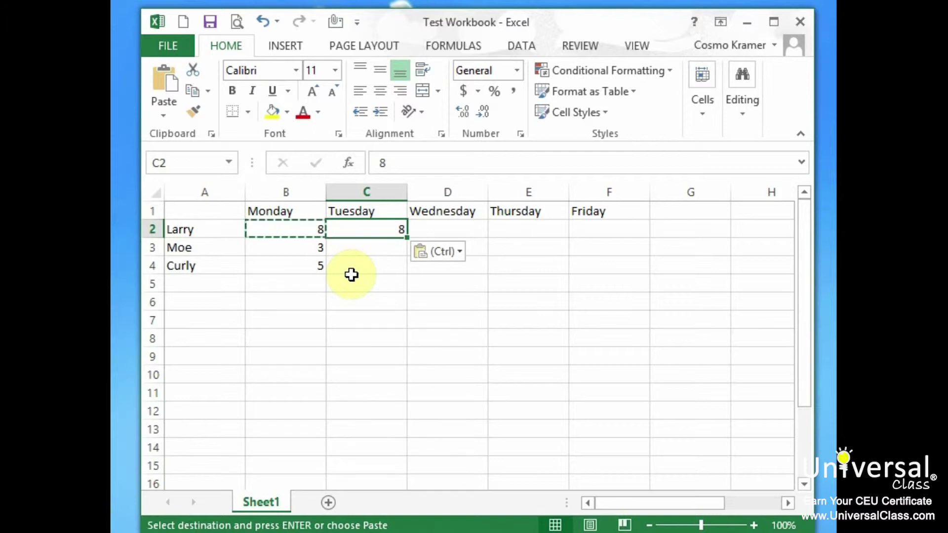
{"action": "left_click", "coordinate": [389, 249]}
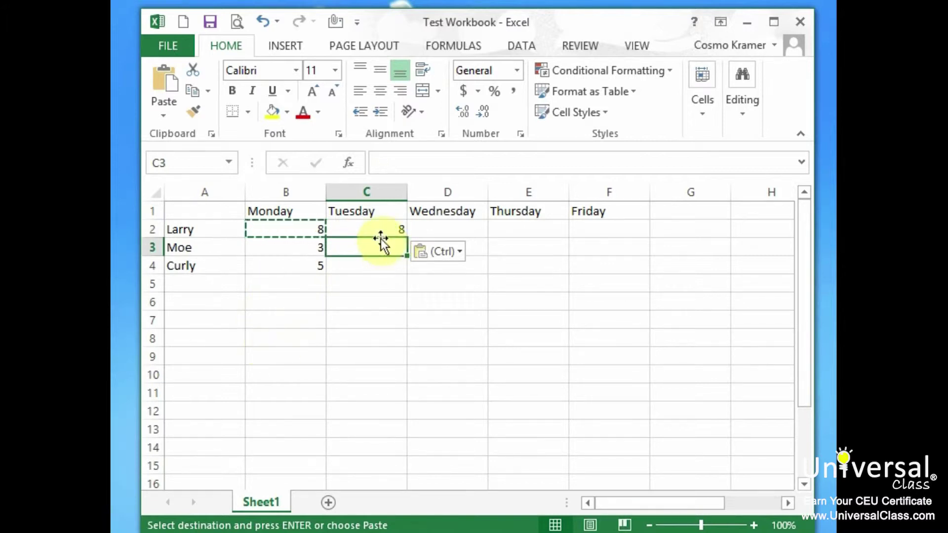
{"action": "left_click", "coordinate": [376, 233]}
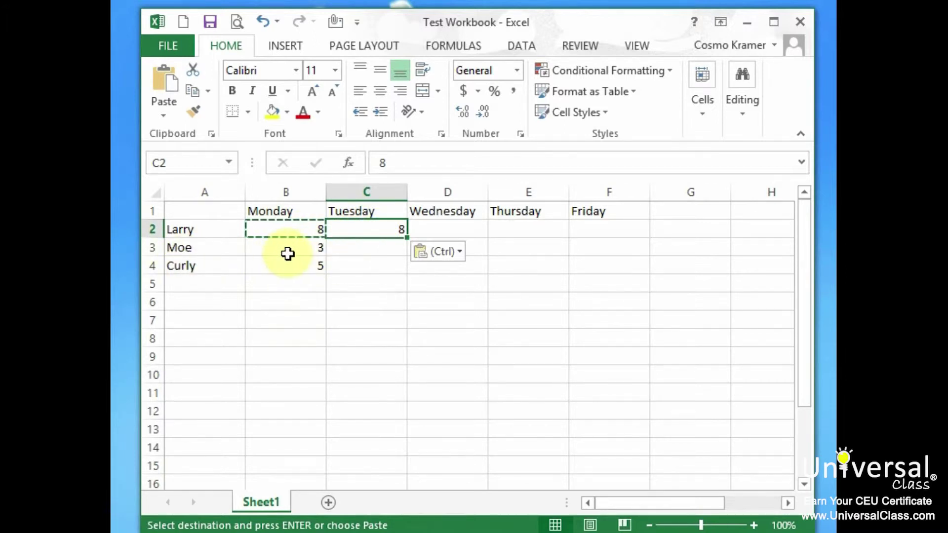
{"action": "key", "text": "Escape"}
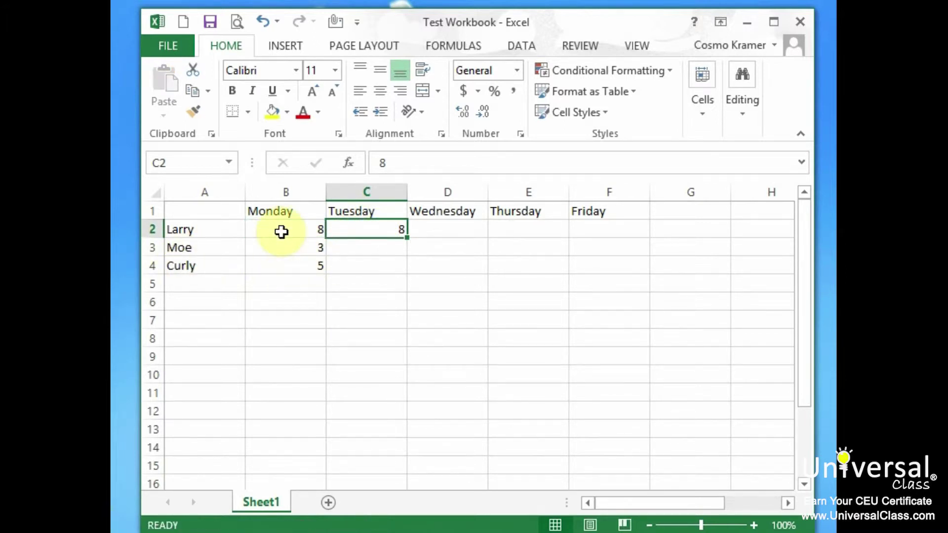
{"action": "left_click", "coordinate": [308, 231]}
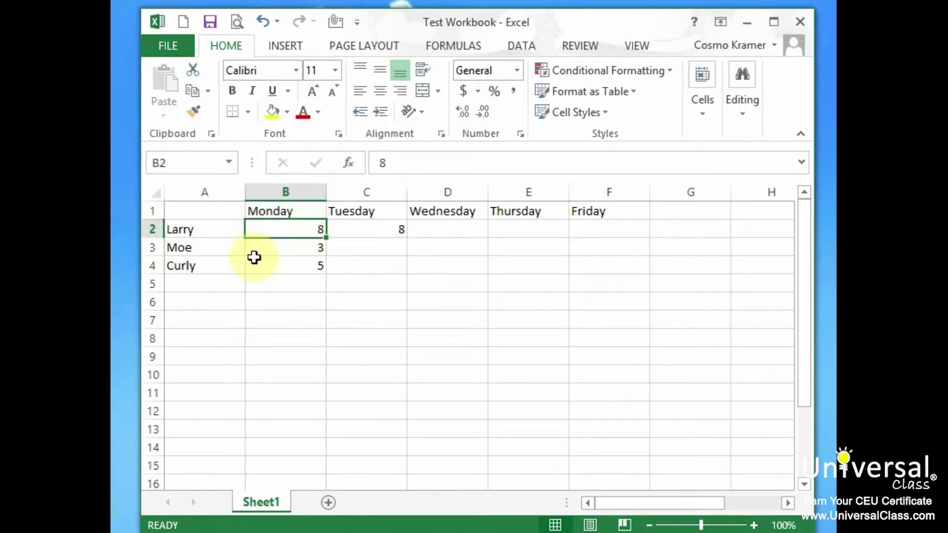
Step: Copy B2's 8 from the right-click menu and paste it into D2 under Wednesday, then exit copy mode
{"action": "right_click", "coordinate": [290, 229]}
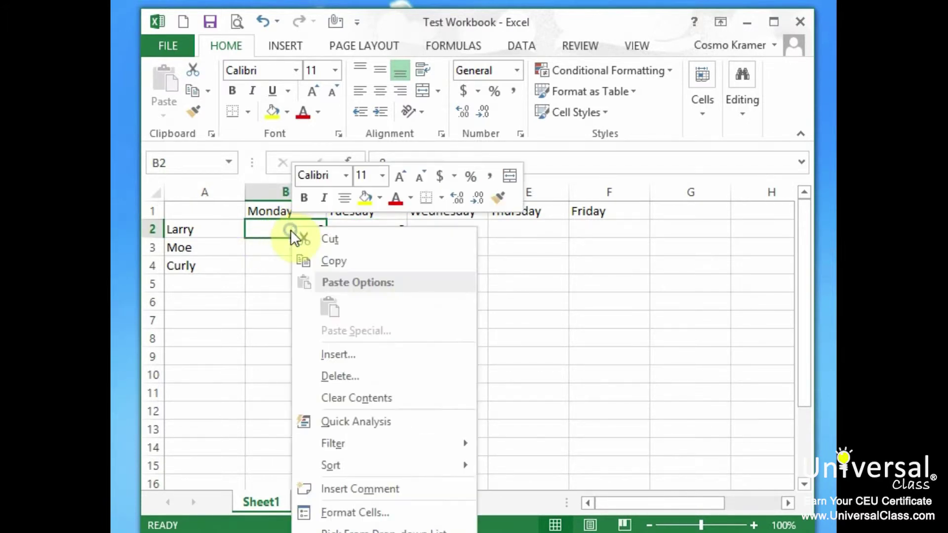
{"action": "left_click", "coordinate": [361, 261]}
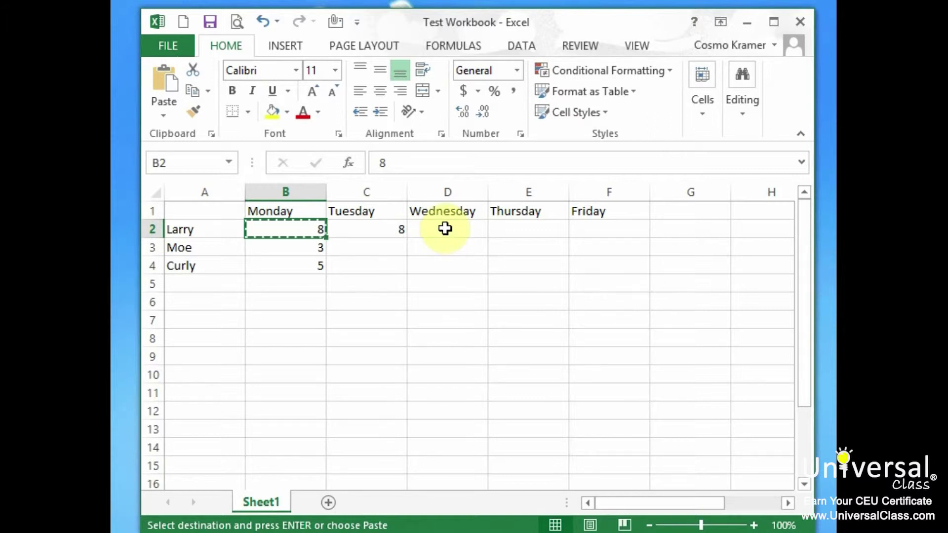
{"action": "right_click", "coordinate": [444, 228]}
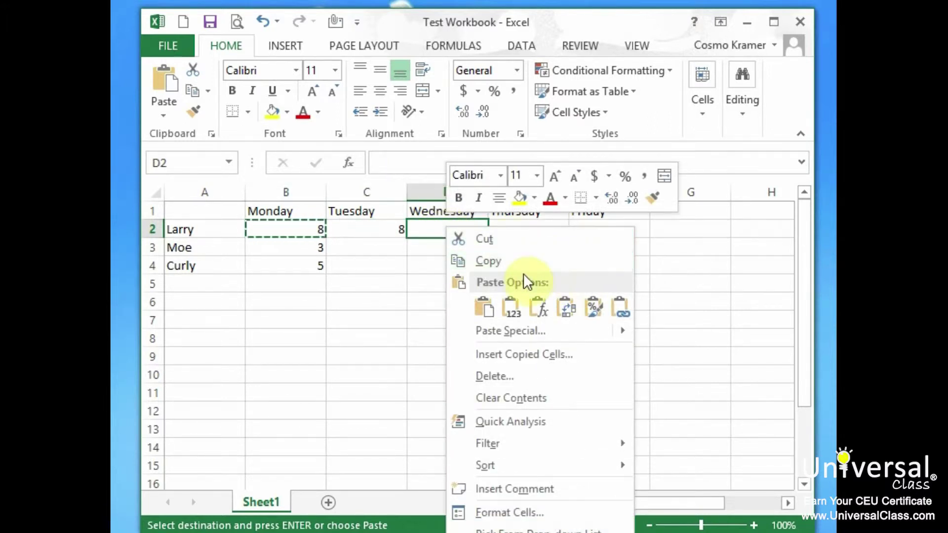
{"action": "left_click", "coordinate": [499, 303]}
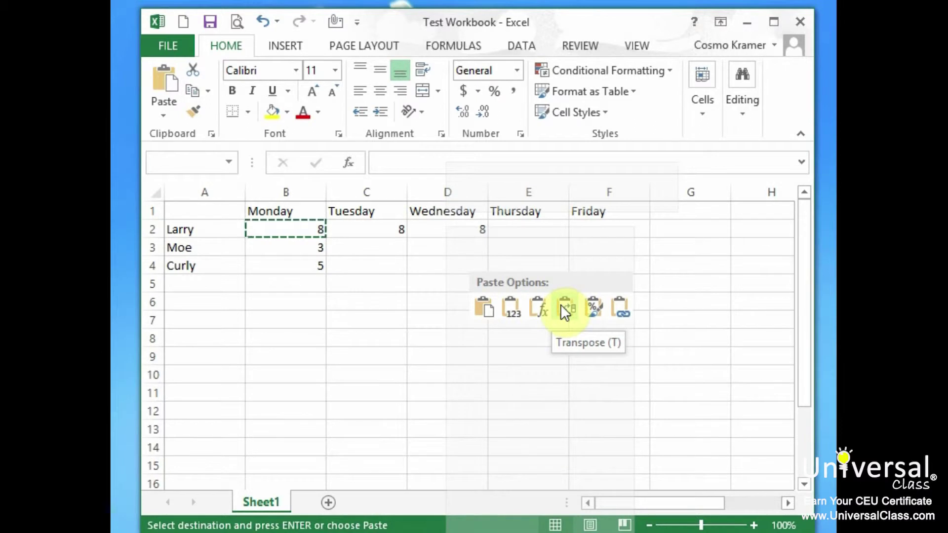
{"action": "left_click", "coordinate": [485, 313]}
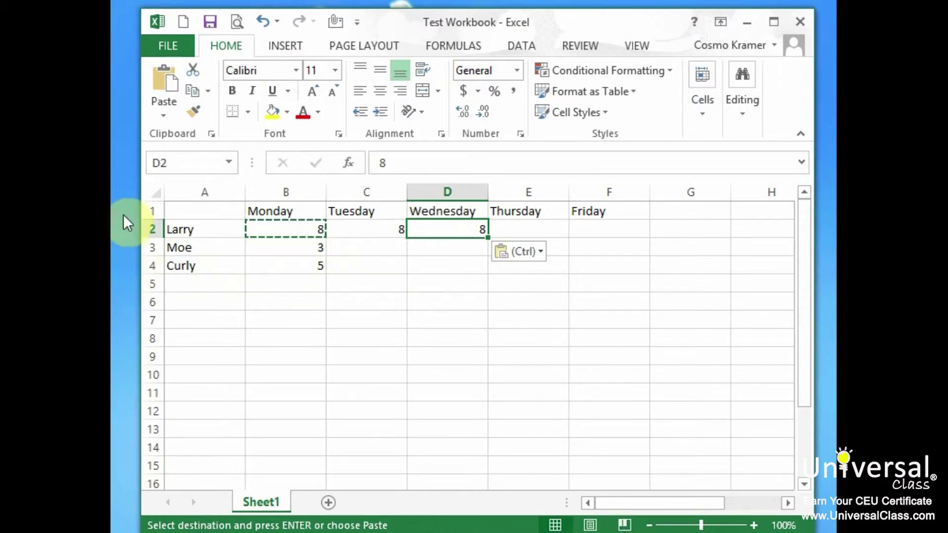
{"action": "left_click", "coordinate": [214, 210]}
{"action": "key", "text": "Escape"}
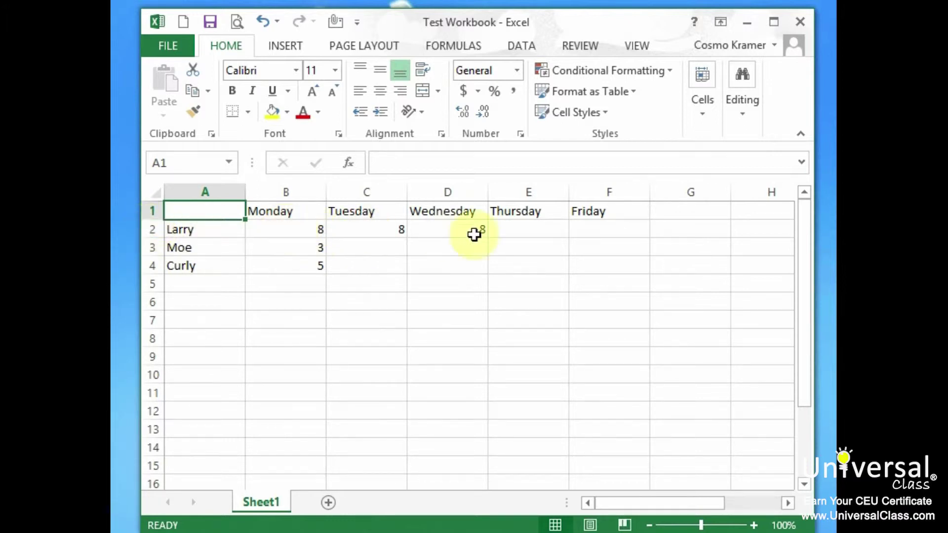
Step: Enter 5 in E2 for Thursday and 4 in F2 for Friday in Larry's row
{"action": "left_click", "coordinate": [524, 233]}
{"action": "type", "text": "5"}
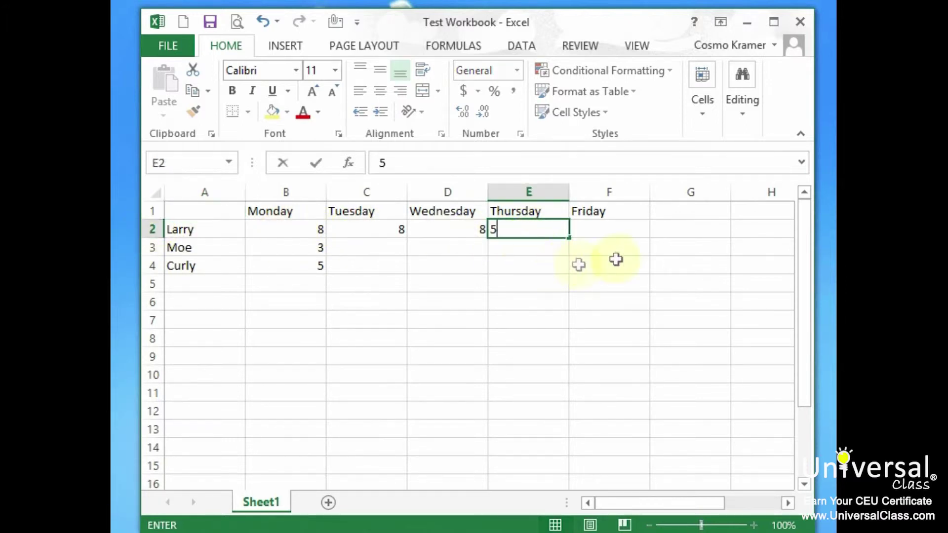
{"action": "left_click", "coordinate": [612, 243]}
{"action": "left_click", "coordinate": [610, 228]}
{"action": "type", "text": "4"}
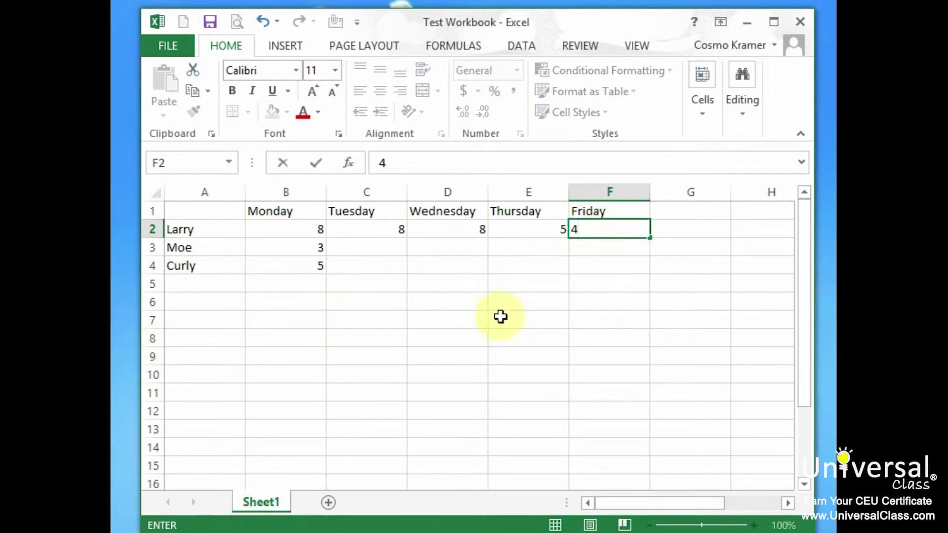
{"action": "left_click", "coordinate": [210, 233]}
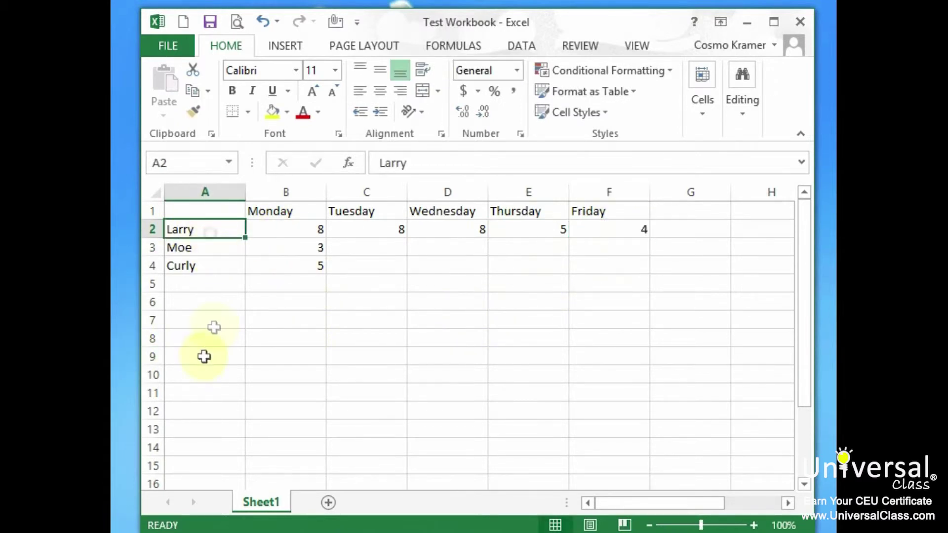
{"action": "left_click", "coordinate": [218, 314]}
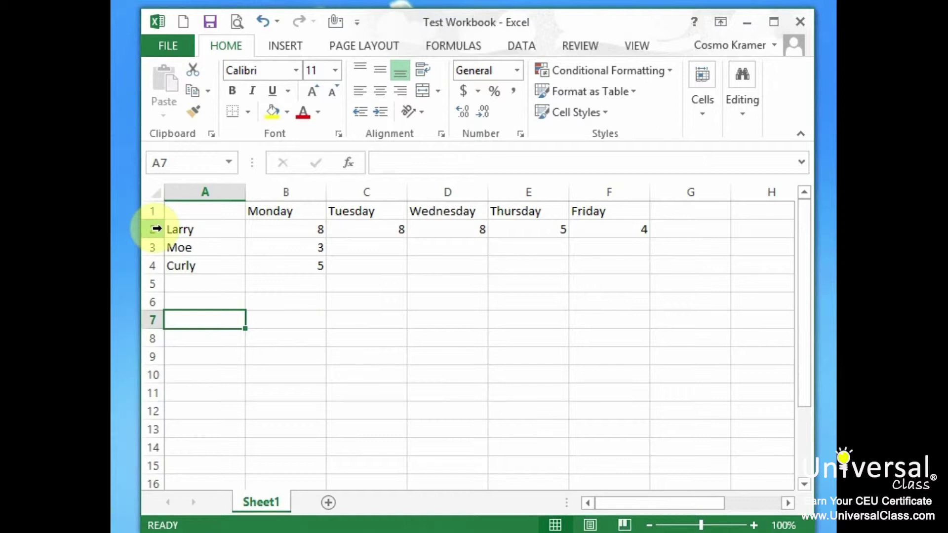
{"action": "left_click", "coordinate": [156, 229]}
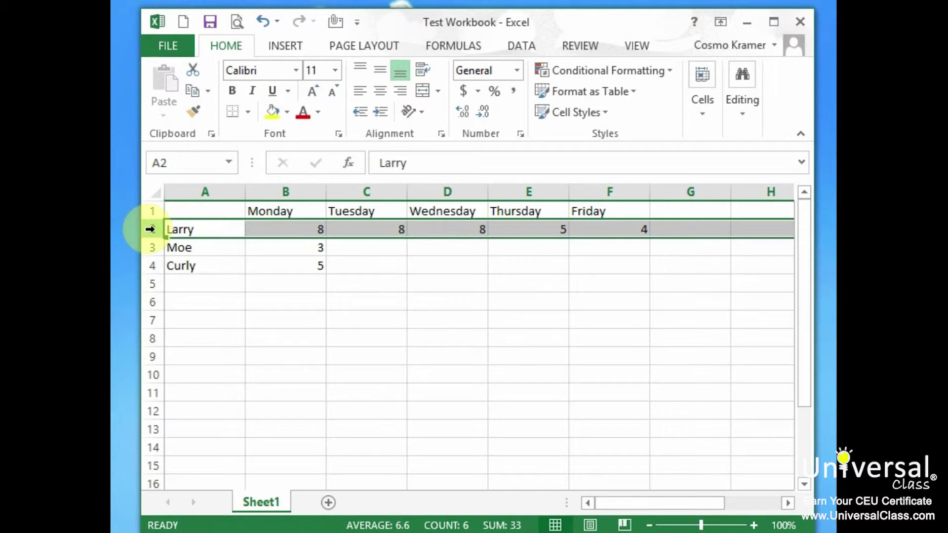
Step: Copy Larry's row 2 and paste it into row 5, giving 8, 8, 8, 5, 4
{"action": "right_click", "coordinate": [152, 229]}
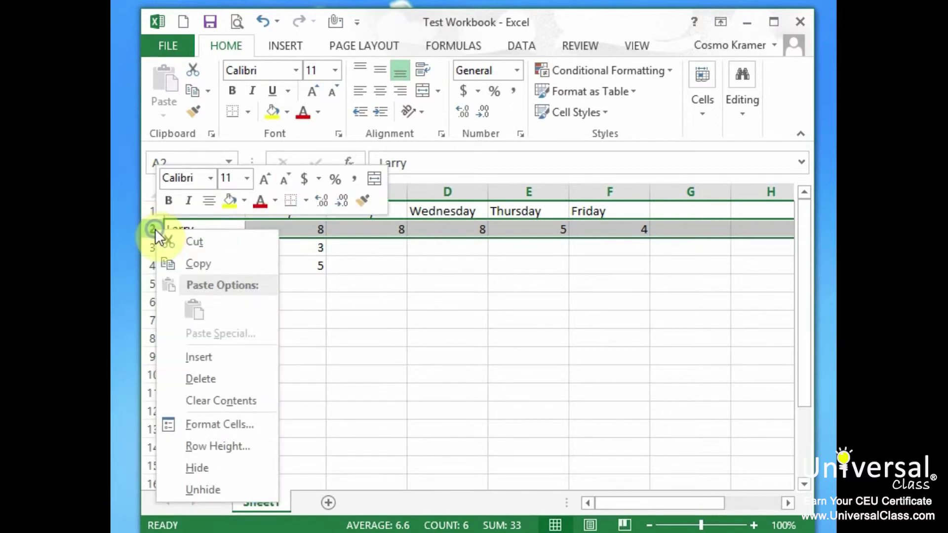
{"action": "left_click", "coordinate": [226, 263]}
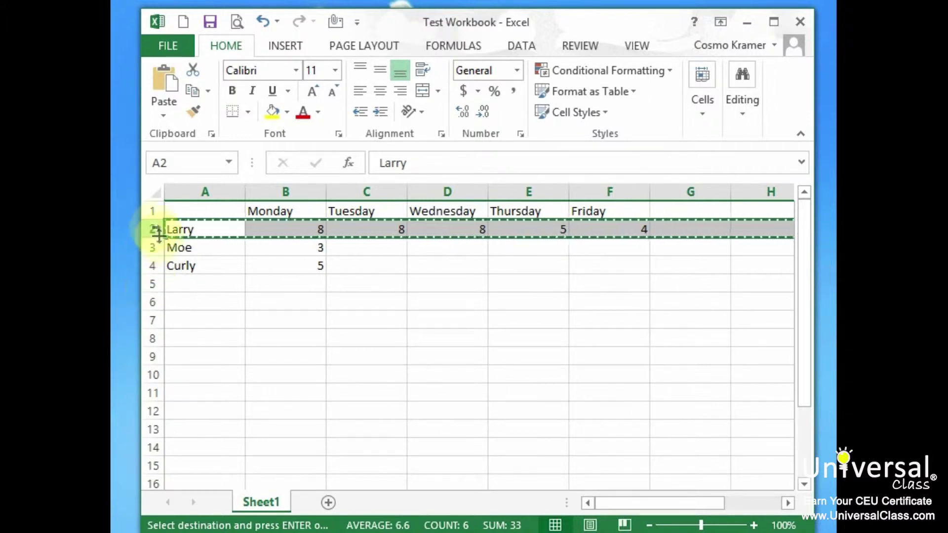
{"action": "right_click", "coordinate": [156, 286]}
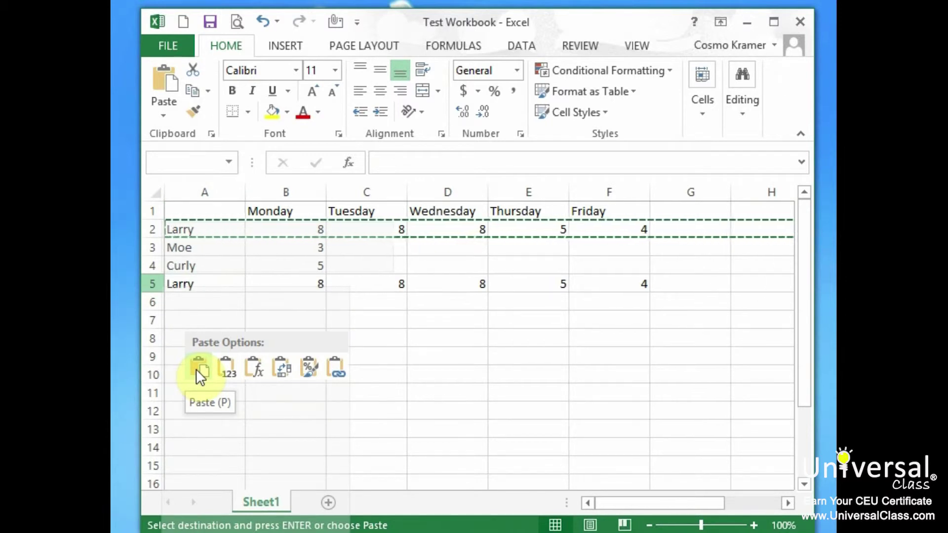
{"action": "left_click", "coordinate": [197, 369]}
{"action": "left_click", "coordinate": [197, 357]}
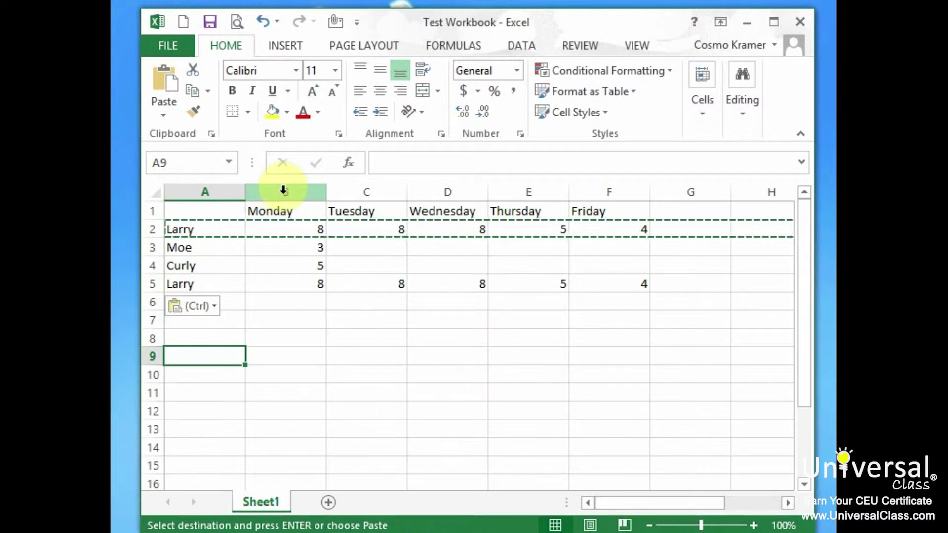
Step: Copy the entire Monday column B
{"action": "left_click", "coordinate": [283, 190]}
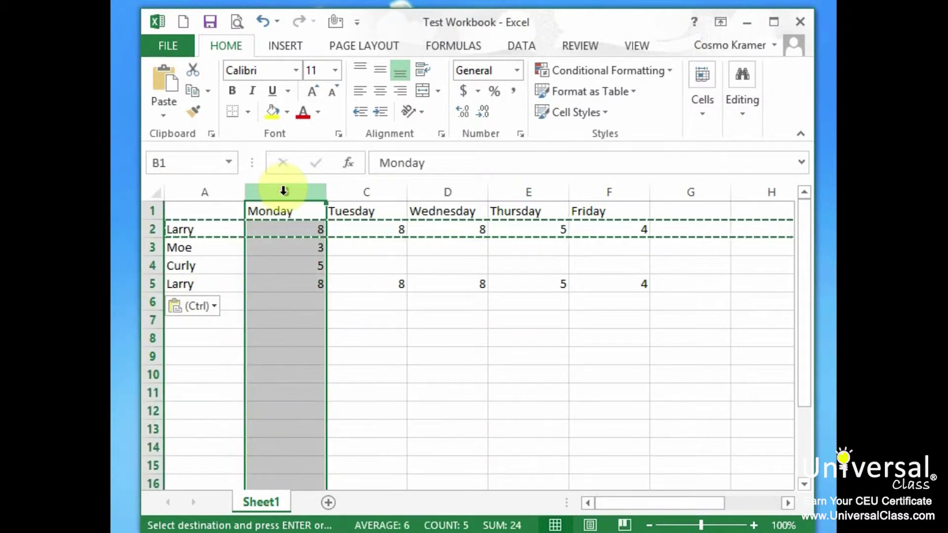
{"action": "right_click", "coordinate": [284, 190]}
{"action": "left_click", "coordinate": [363, 231]}
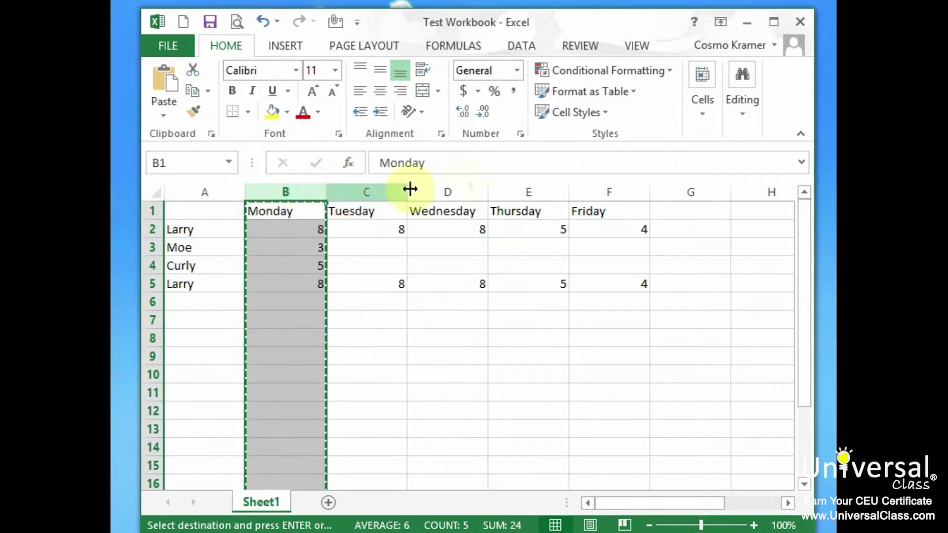
Step: Paste the copied Monday column into column G, giving Monday, 8, 3, 5, 8
{"action": "right_click", "coordinate": [699, 191]}
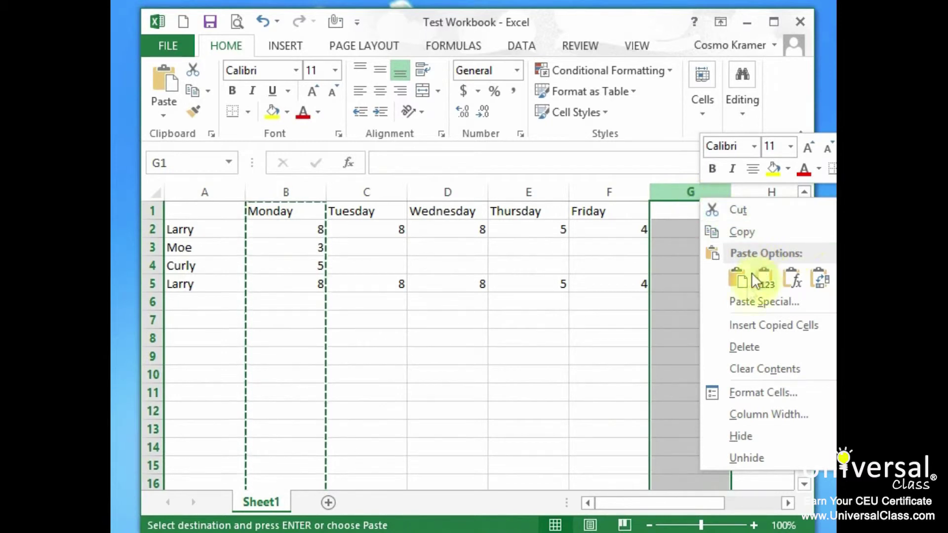
{"action": "left_click", "coordinate": [739, 279]}
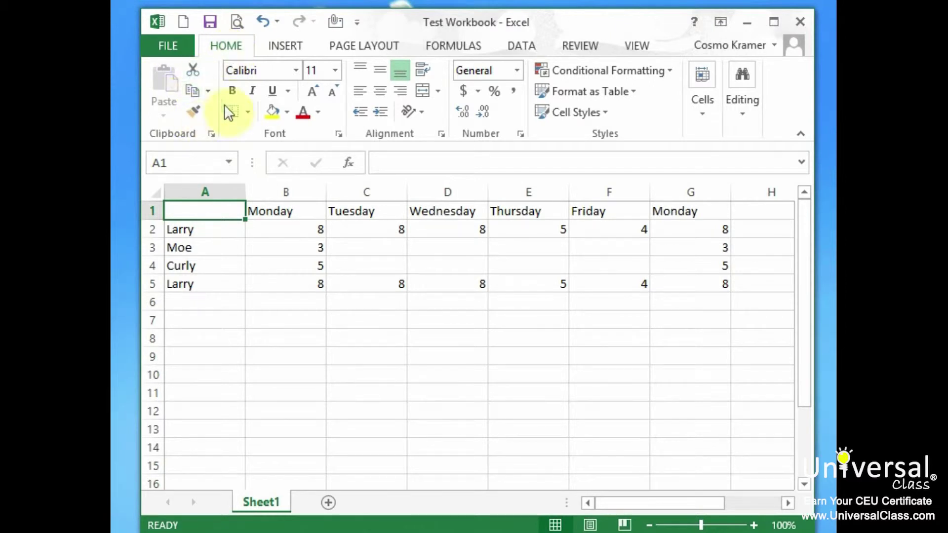
Step: Open the Office Clipboard pane and collect Larry, Moe and Curly from A2:A4 as items
{"action": "left_click", "coordinate": [213, 134]}
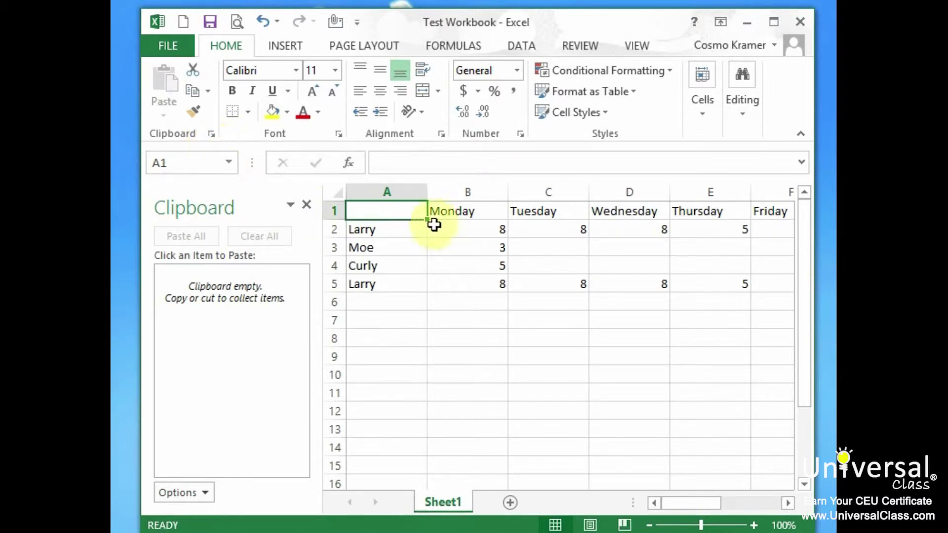
{"action": "left_click", "coordinate": [408, 228]}
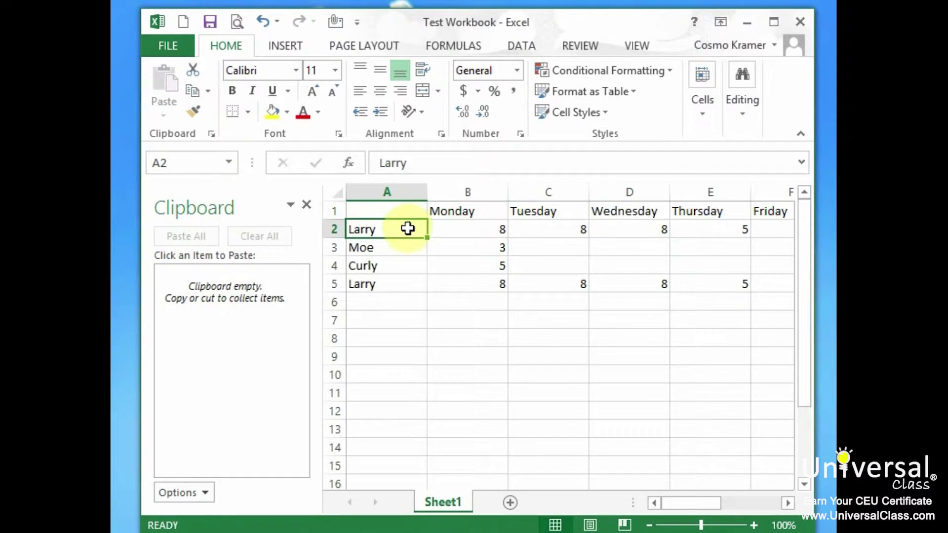
{"action": "key", "text": "ctrl+c"}
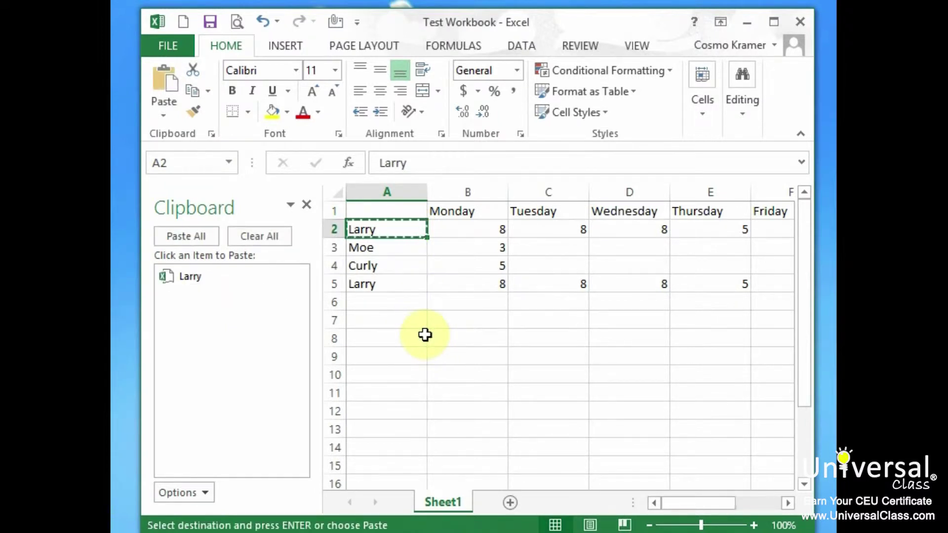
{"action": "left_click", "coordinate": [365, 253]}
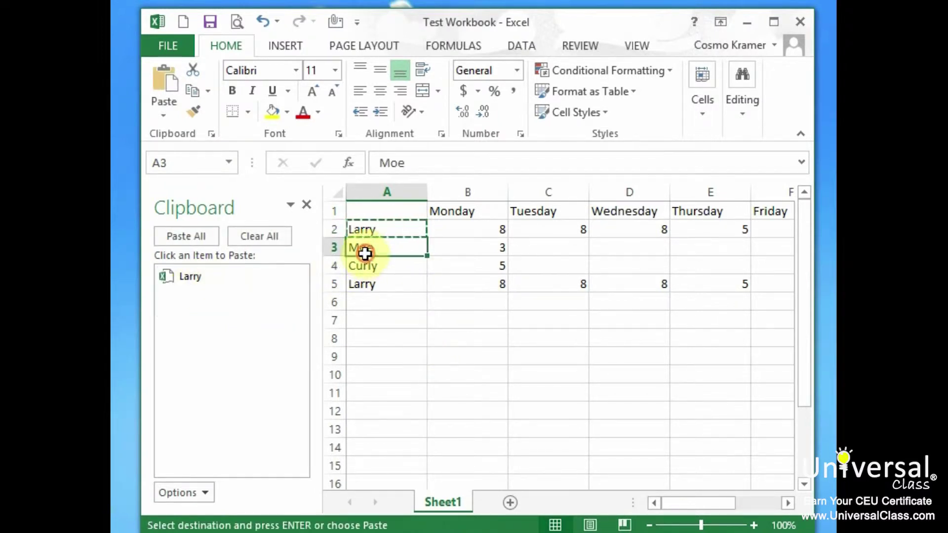
{"action": "key", "text": "ctrl+v"}
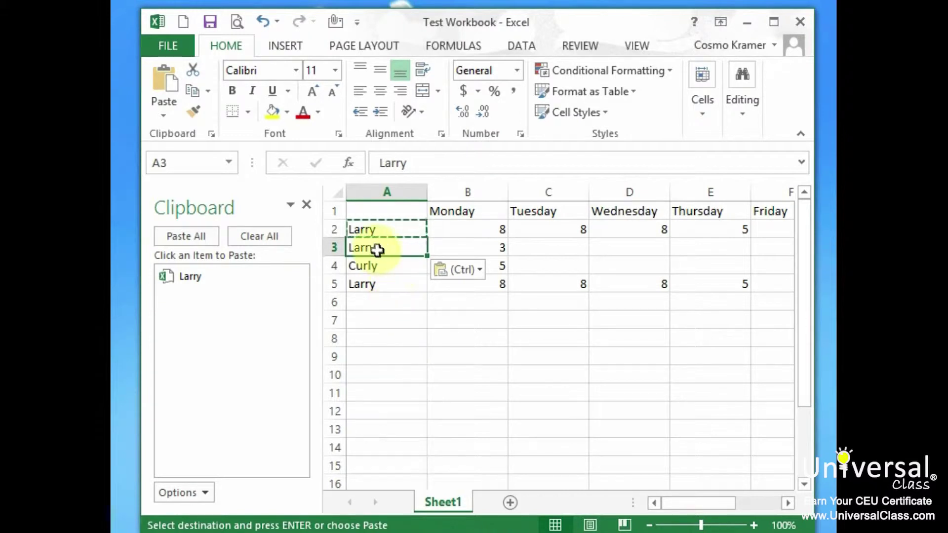
{"action": "key", "text": "ctrl+z"}
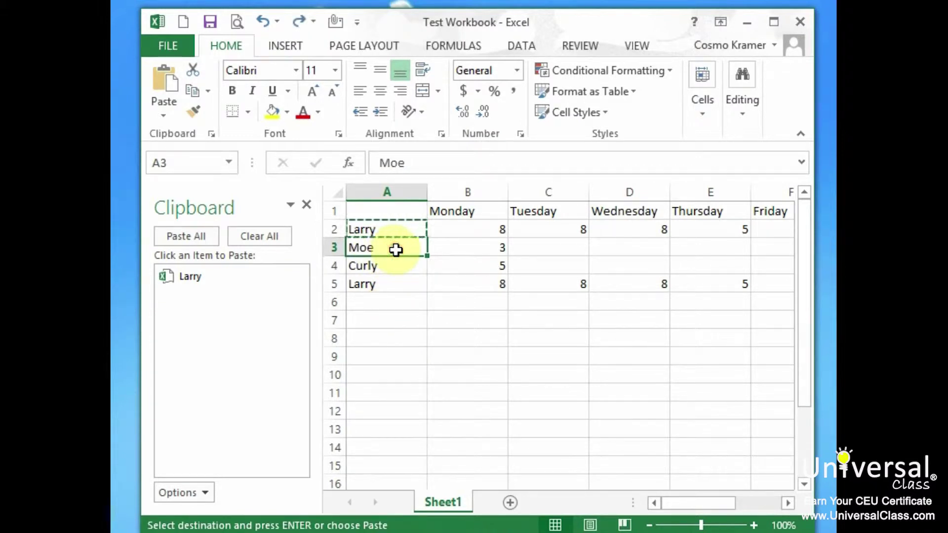
{"action": "key", "text": "ctrl+c"}
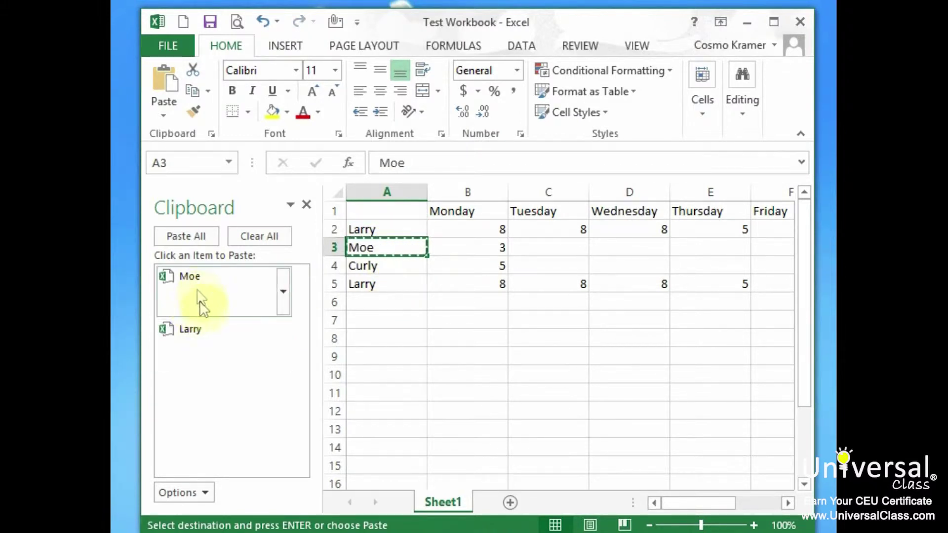
{"action": "left_click", "coordinate": [378, 269]}
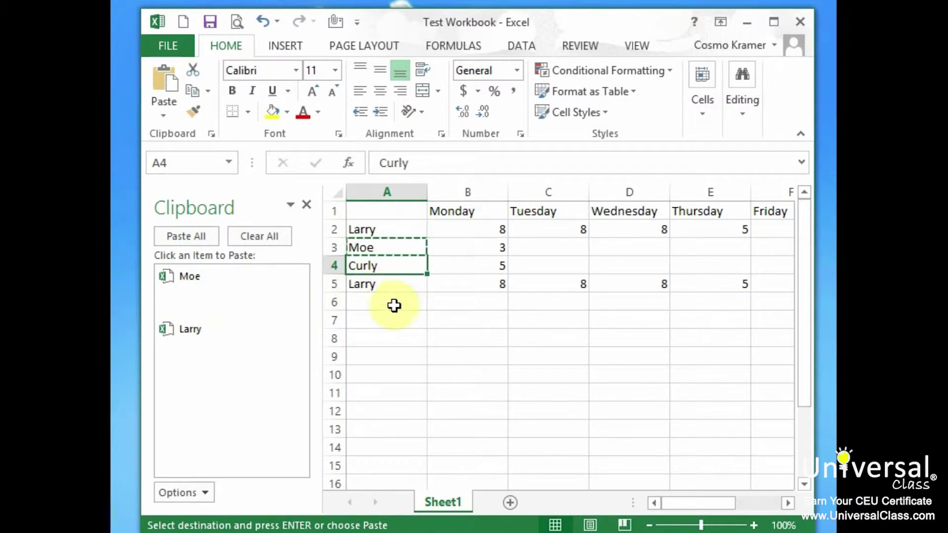
{"action": "key", "text": "ctrl+c"}
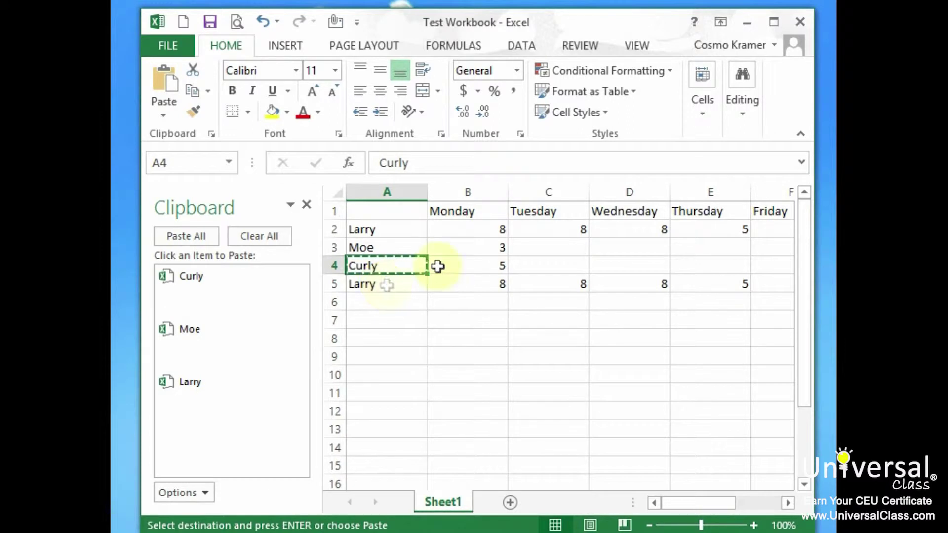
Step: Add the whole Monday column B to the clipboard collection and exit copy mode
{"action": "left_click", "coordinate": [457, 194]}
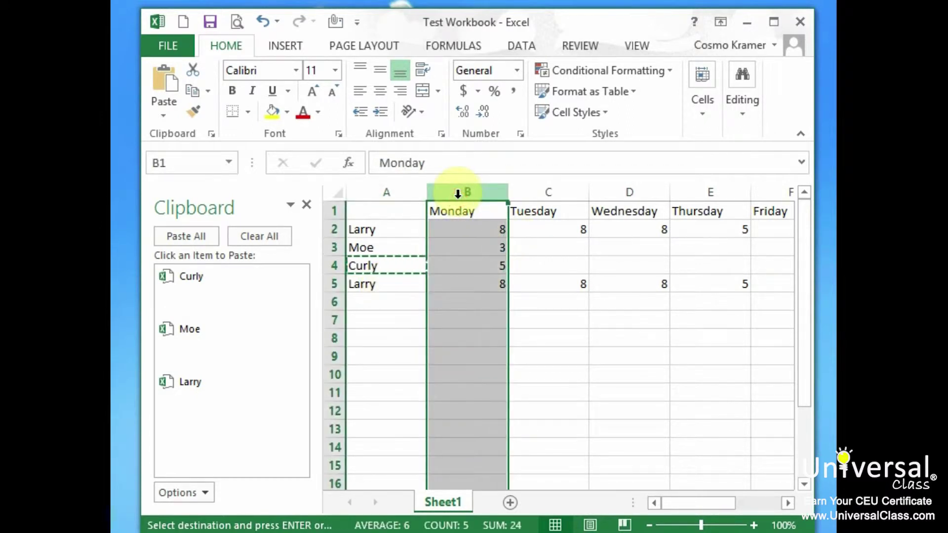
{"action": "key", "text": "ctrl+c"}
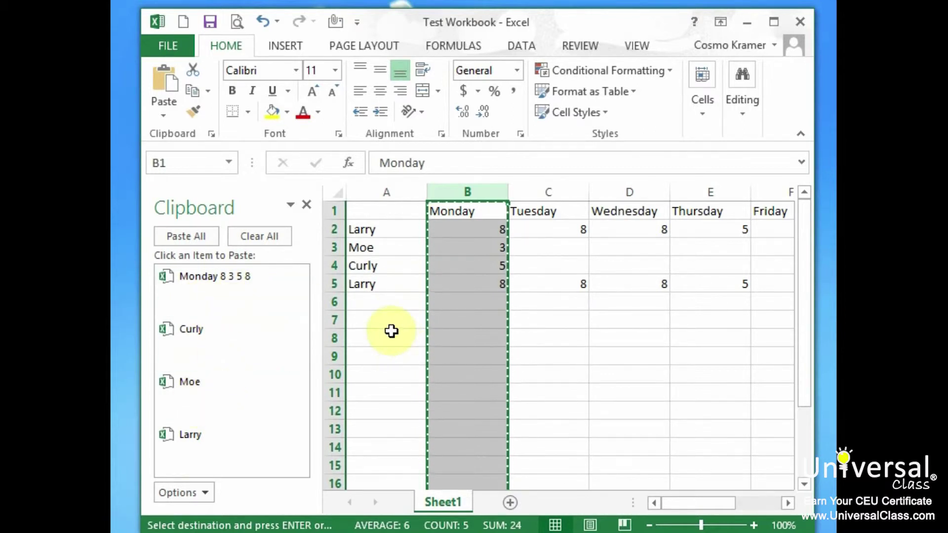
{"action": "key", "text": "Escape"}
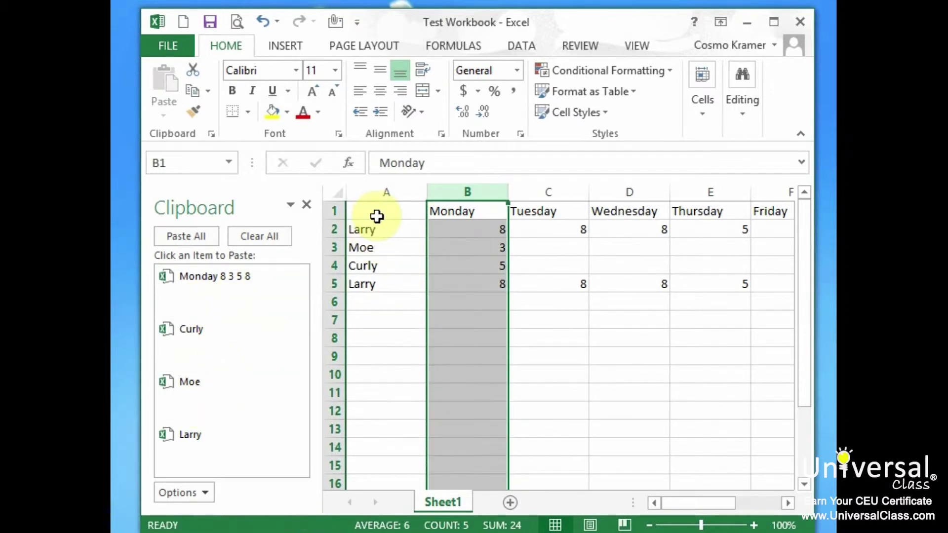
{"action": "left_click", "coordinate": [388, 343]}
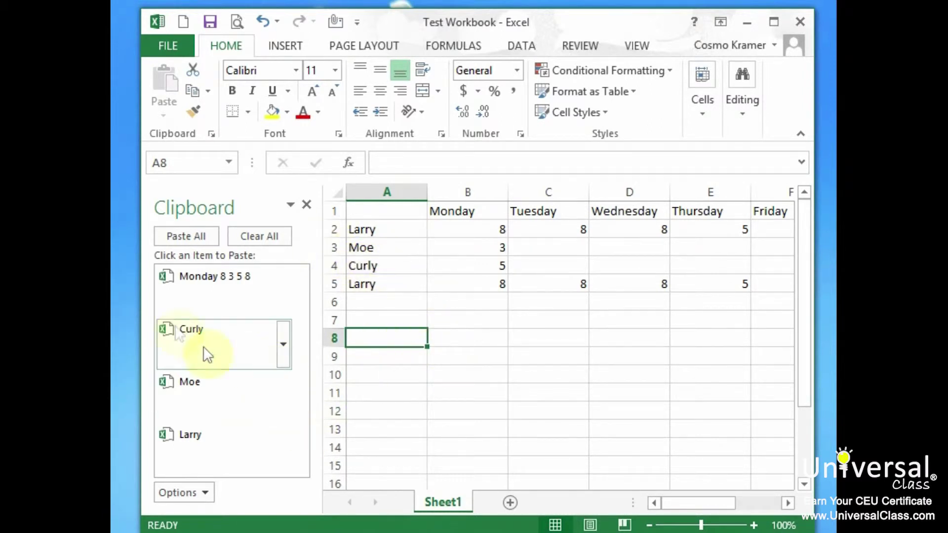
Step: From the Clipboard pane, paste Curly into A8 and 'Monday 8 3 5 8' into H1, then close the pane
{"action": "left_click", "coordinate": [198, 330]}
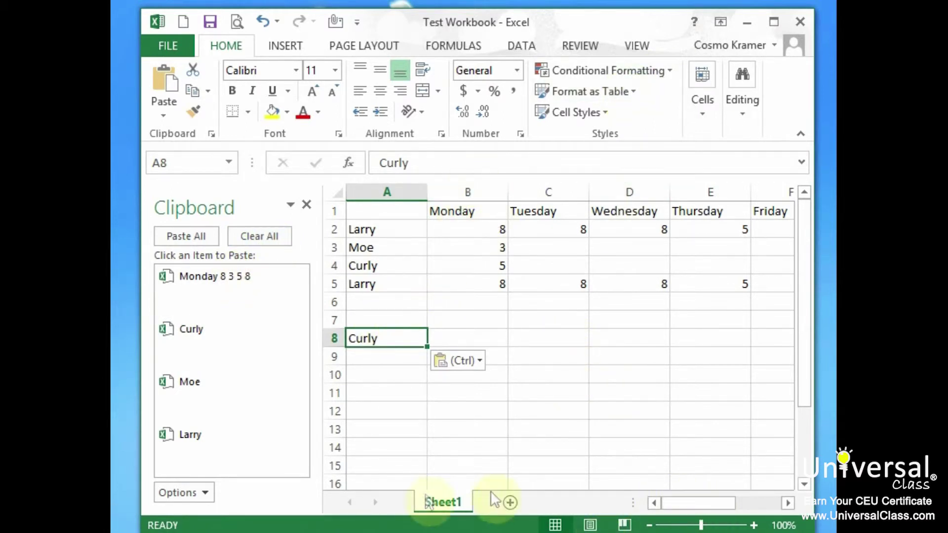
{"action": "left_click", "coordinate": [788, 503]}
{"action": "left_click", "coordinate": [789, 503]}
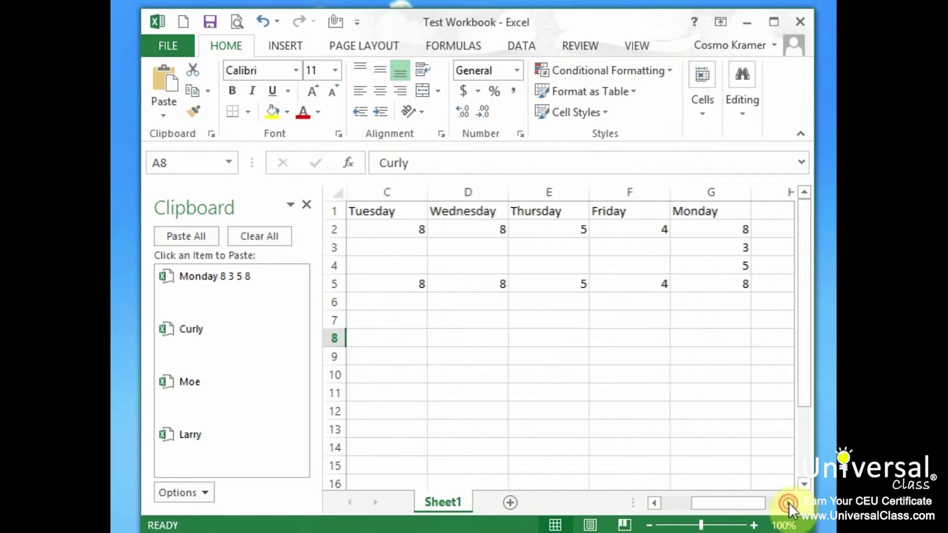
{"action": "left_click", "coordinate": [789, 503]}
{"action": "left_click", "coordinate": [788, 503]}
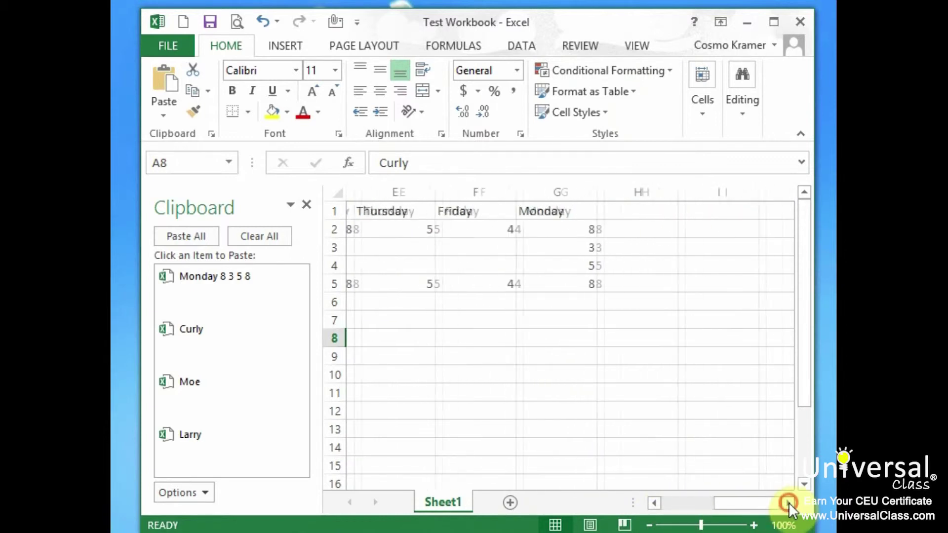
{"action": "left_click", "coordinate": [631, 207]}
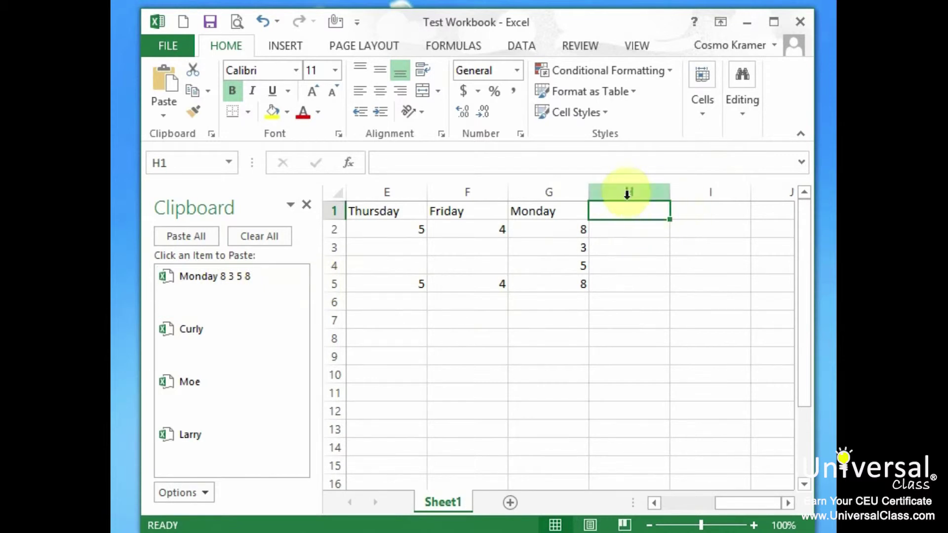
{"action": "left_click", "coordinate": [203, 279]}
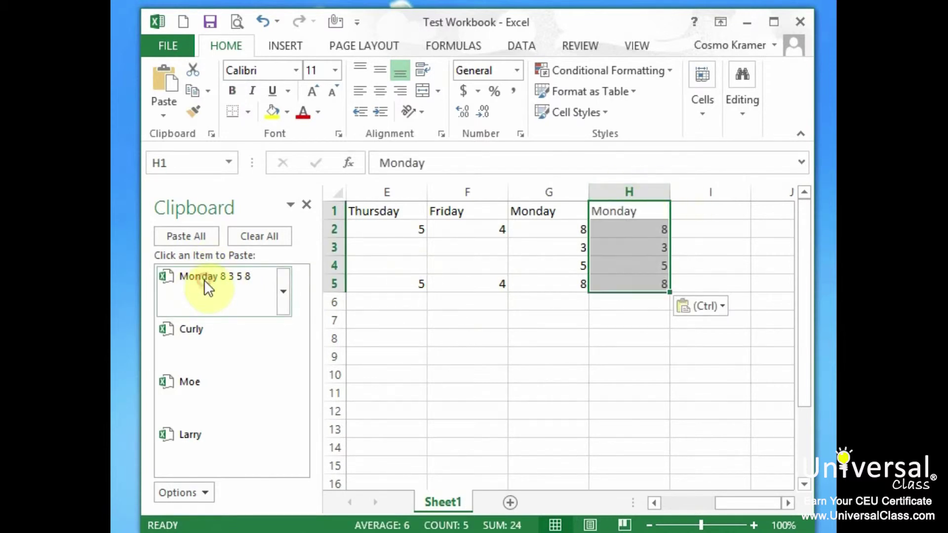
{"action": "left_click", "coordinate": [307, 205]}
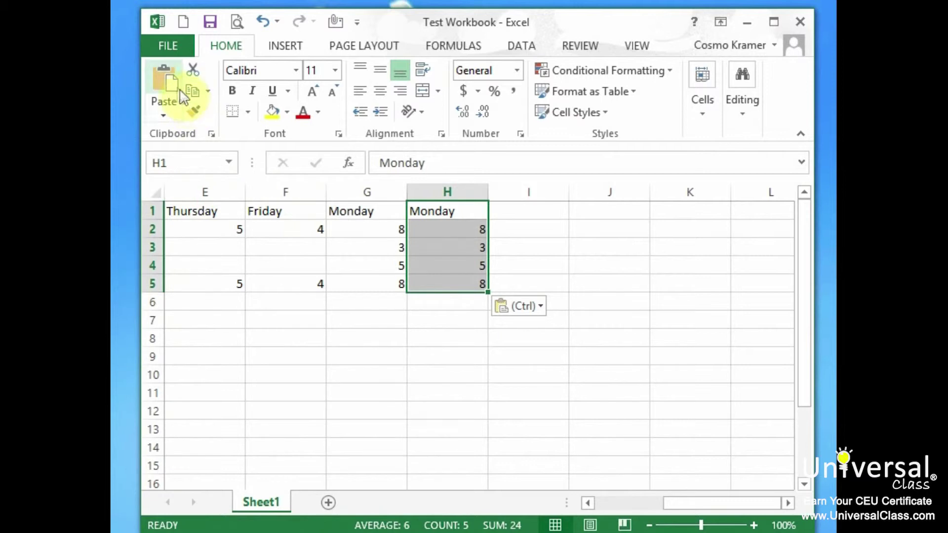
{"action": "left_click", "coordinate": [164, 115]}
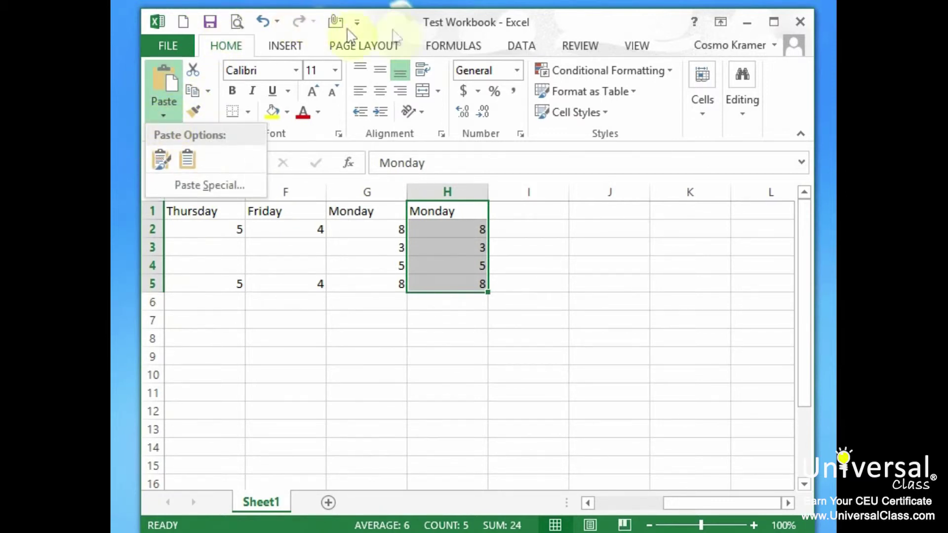
{"action": "left_click", "coordinate": [383, 27]}
{"action": "left_click", "coordinate": [212, 134]}
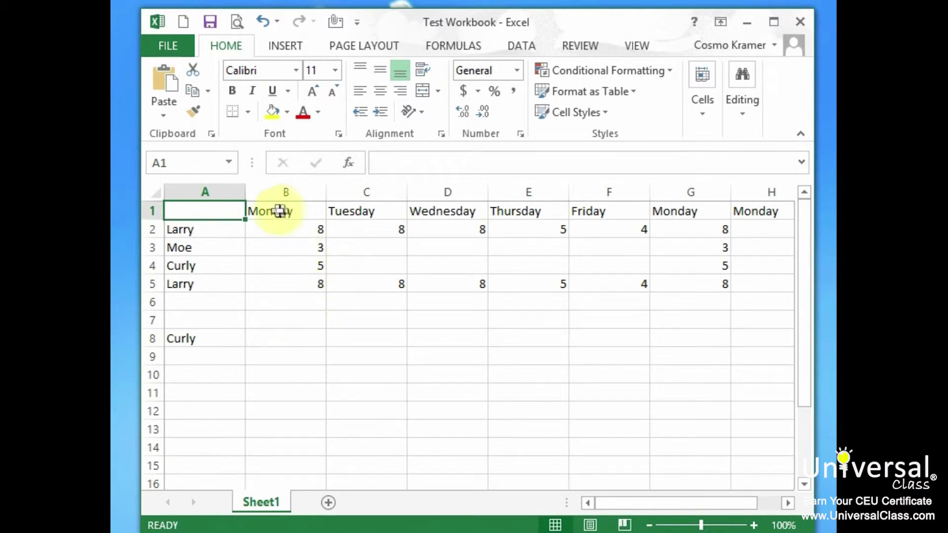
{"action": "left_click", "coordinate": [287, 231]}
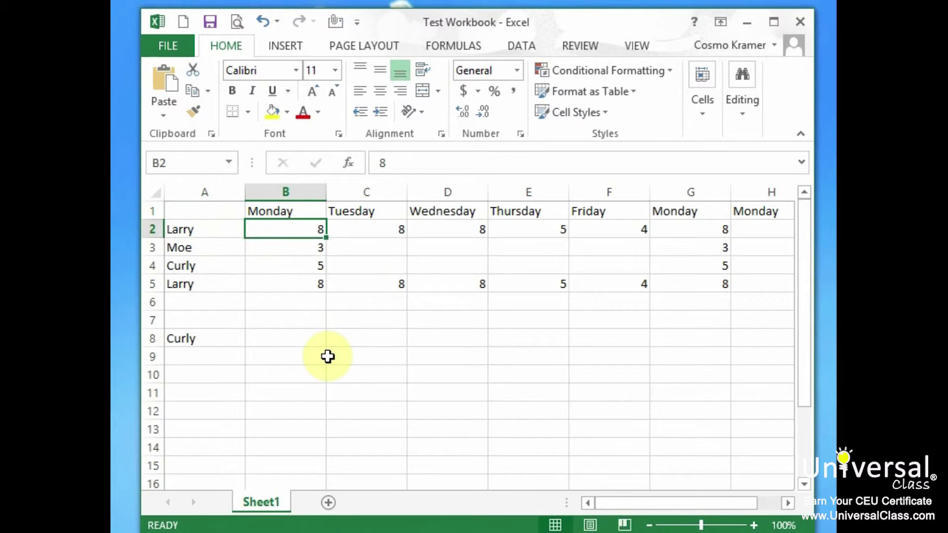
Step: Copy the 8 in B2, then open the full Paste Special dialog from B8's right-click menu
{"action": "right_click", "coordinate": [313, 229]}
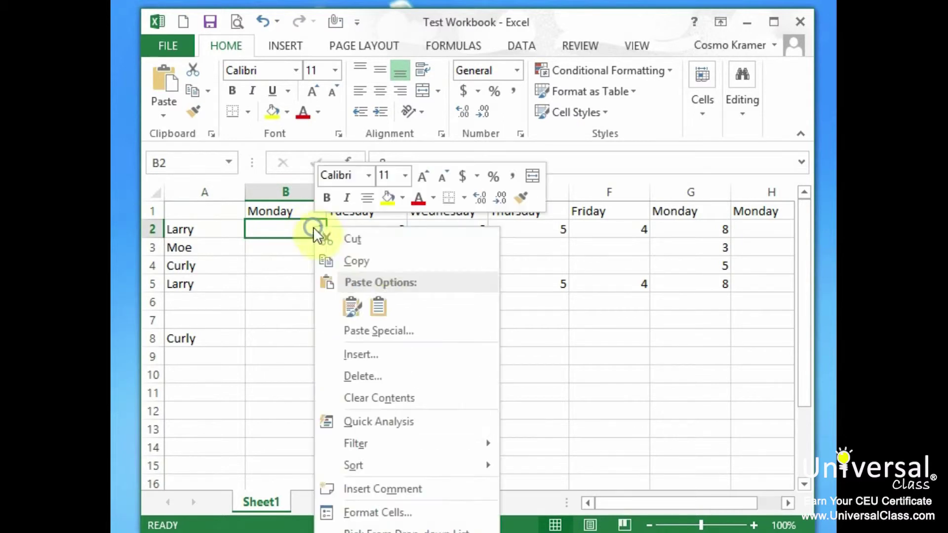
{"action": "left_click", "coordinate": [381, 259]}
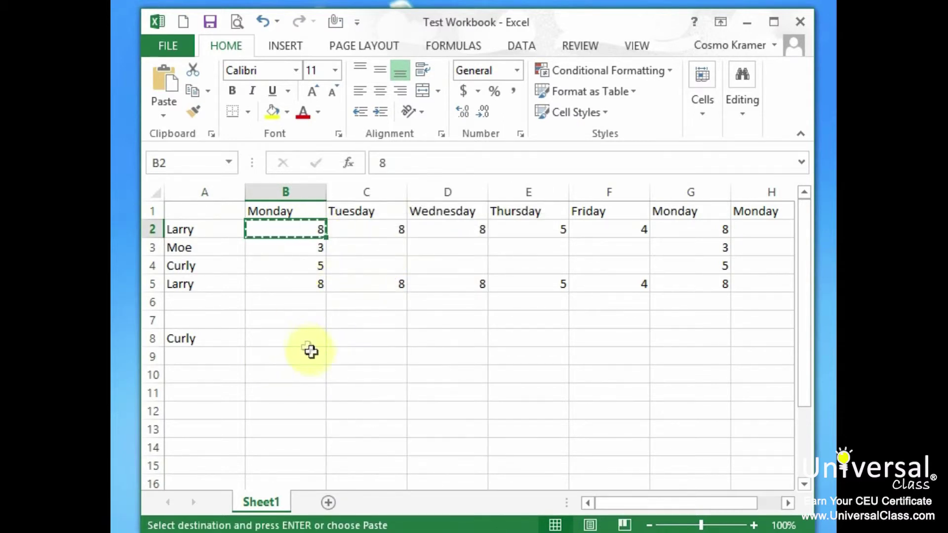
{"action": "right_click", "coordinate": [306, 336]}
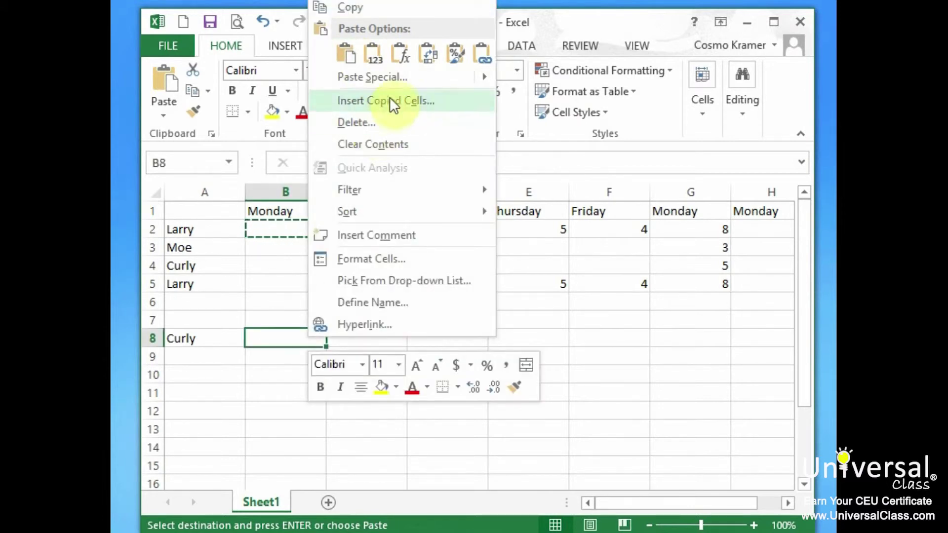
{"action": "mouse_move", "coordinate": [399, 78]}
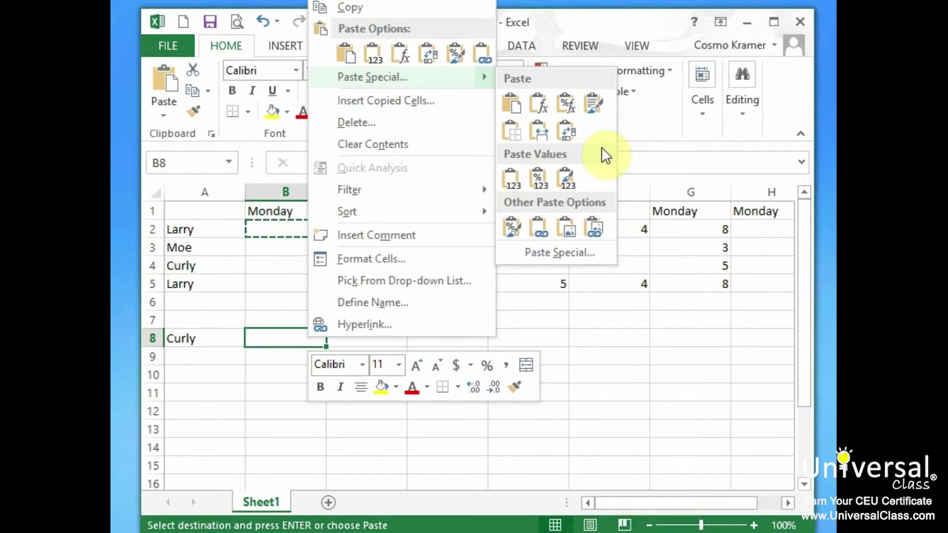
{"action": "left_click", "coordinate": [593, 254]}
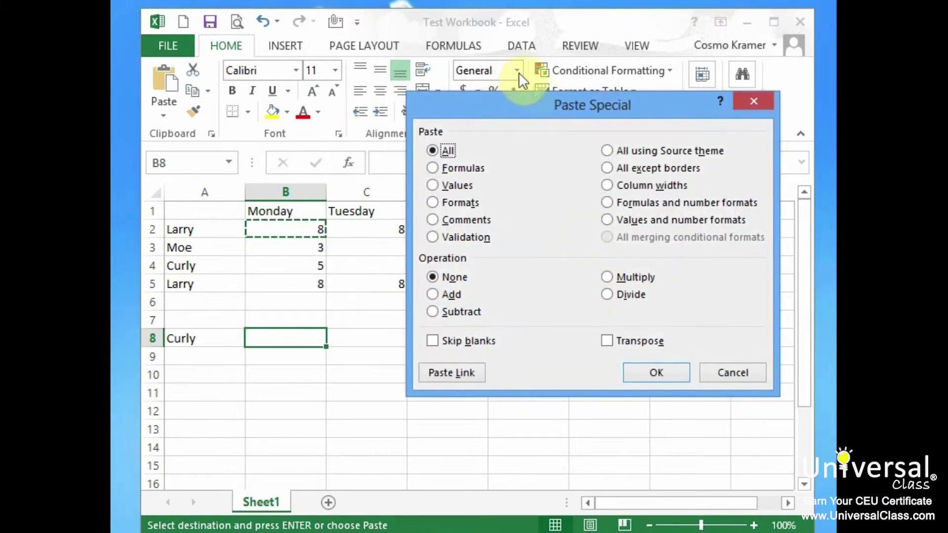
Step: Move the Paste Special dialog aside to uncover the worksheet
{"action": "left_click_drag", "start_coordinate": [562, 105], "coordinate": [477, 113]}
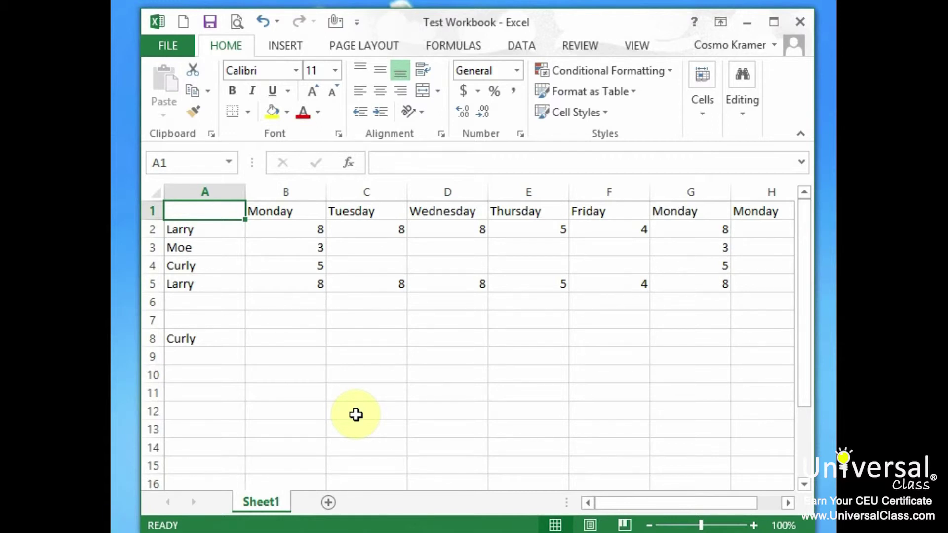
Step: Delete the Tuesday column C so Wednesday through Friday shift left
{"action": "right_click", "coordinate": [375, 196]}
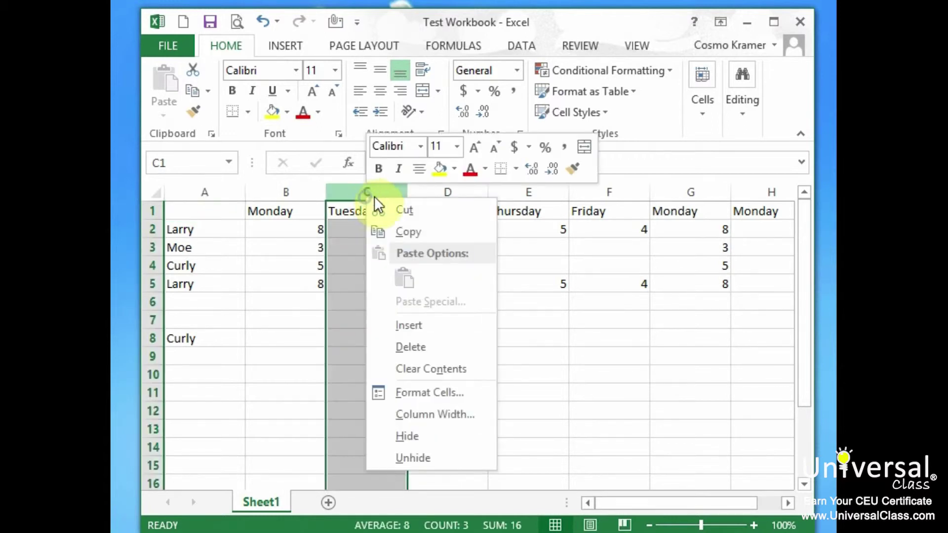
{"action": "left_click", "coordinate": [469, 354]}
{"action": "left_click", "coordinate": [231, 229]}
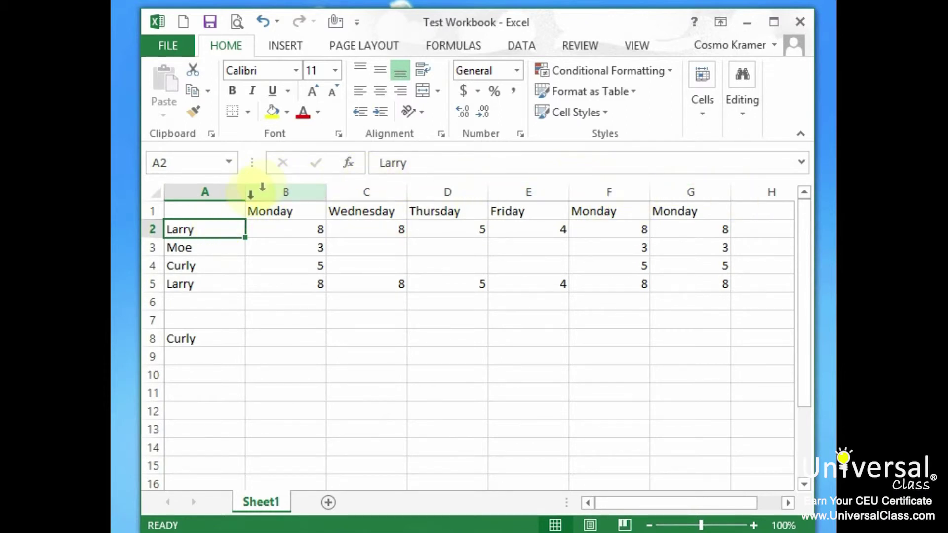
Step: Select the Monday column B and Wednesday column C headers
{"action": "left_click", "coordinate": [283, 190]}
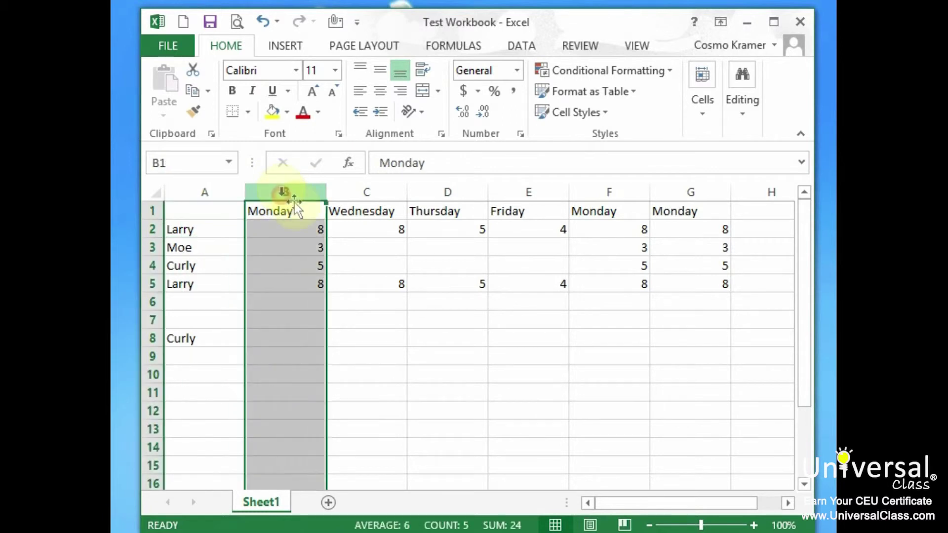
{"action": "left_click", "coordinate": [371, 190]}
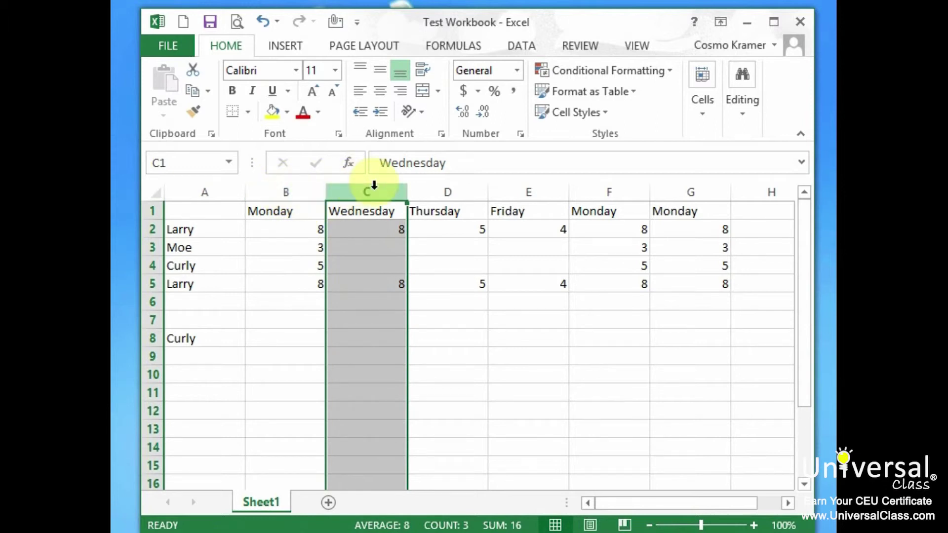
{"action": "left_click", "coordinate": [300, 193]}
{"action": "left_click", "coordinate": [355, 190]}
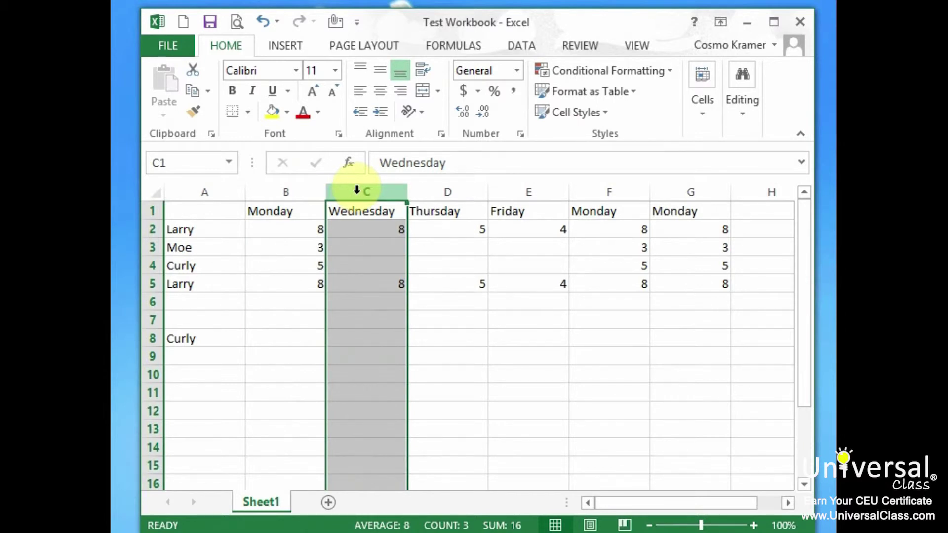
Step: Insert a blank column C before Wednesday and head it 'Tuesday'
{"action": "right_click", "coordinate": [357, 189]}
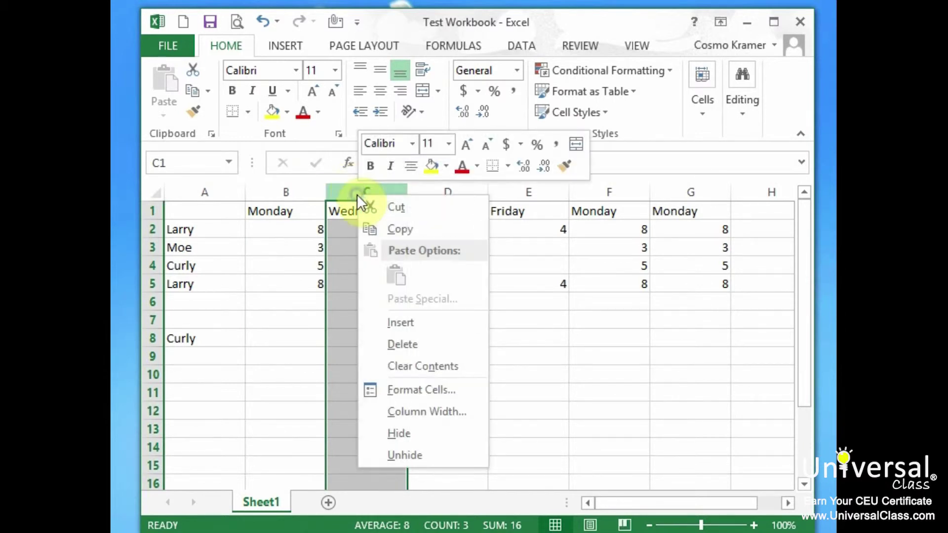
{"action": "left_click", "coordinate": [415, 322]}
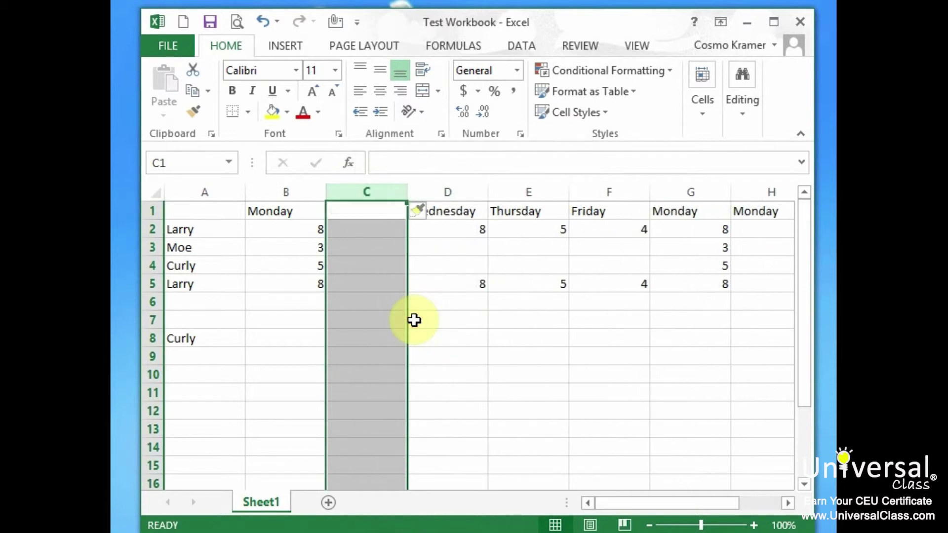
{"action": "left_click", "coordinate": [387, 209]}
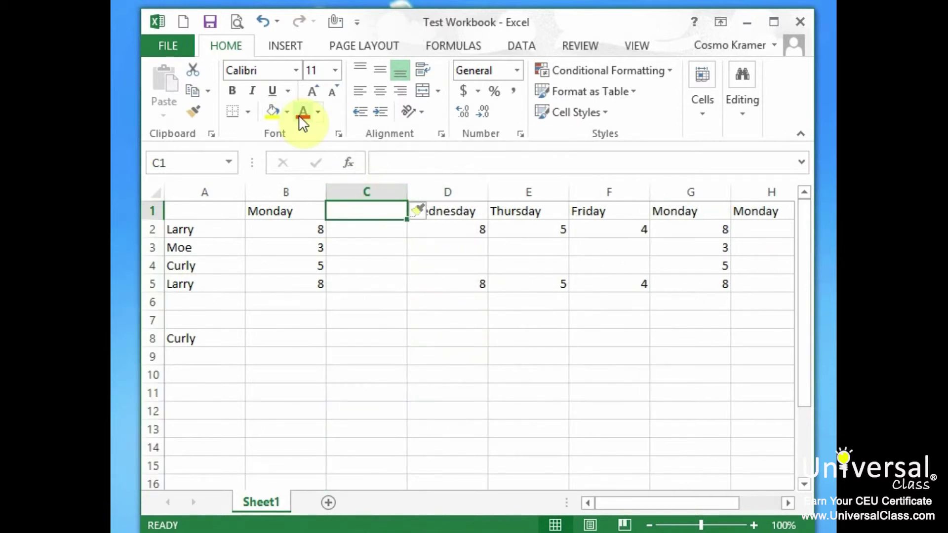
{"action": "type", "text": "Tuesday"}
{"action": "key", "text": "BackSpace"}
{"action": "type", "text": "ay"}
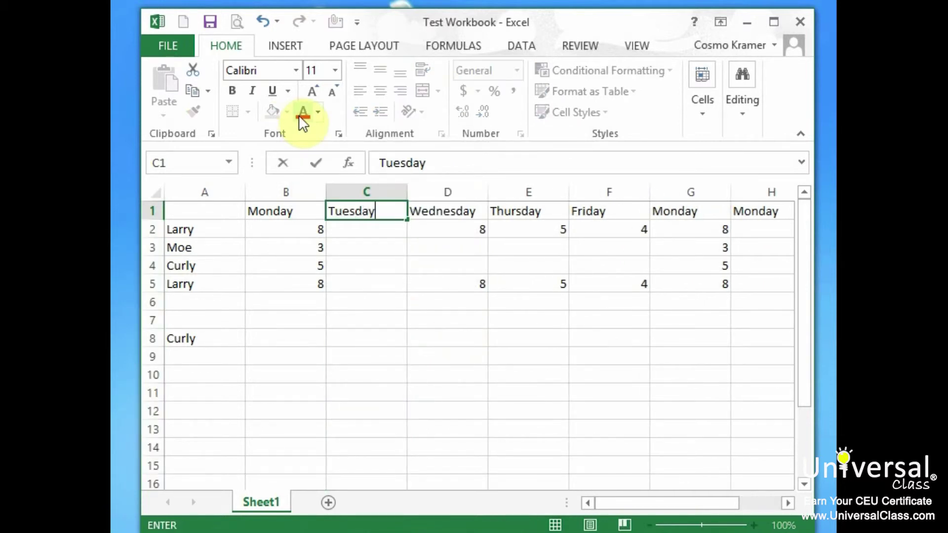
{"action": "key", "text": "Return"}
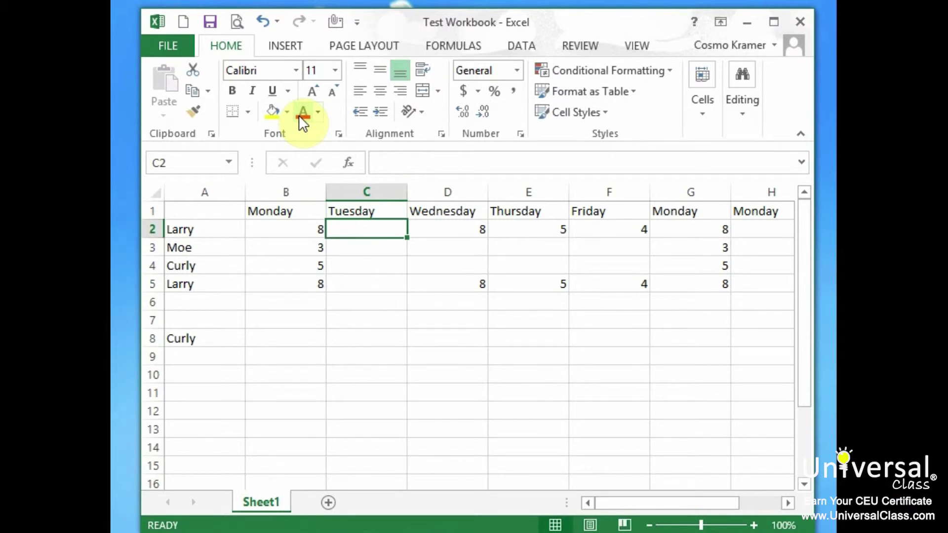
Step: Enter the Tuesday hours 8, 5, 4 and 3 in C2:C5
{"action": "type", "text": "8"}
{"action": "key", "text": "Return"}
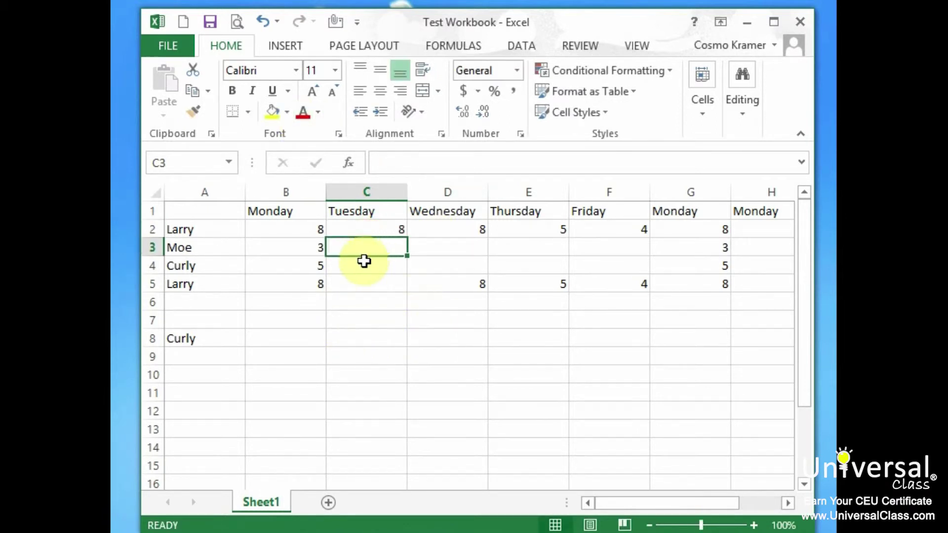
{"action": "type", "text": "5"}
{"action": "left_click", "coordinate": [364, 261]}
{"action": "type", "text": "4"}
{"action": "left_click", "coordinate": [364, 284]}
{"action": "type", "text": "3"}
{"action": "left_click", "coordinate": [363, 377]}
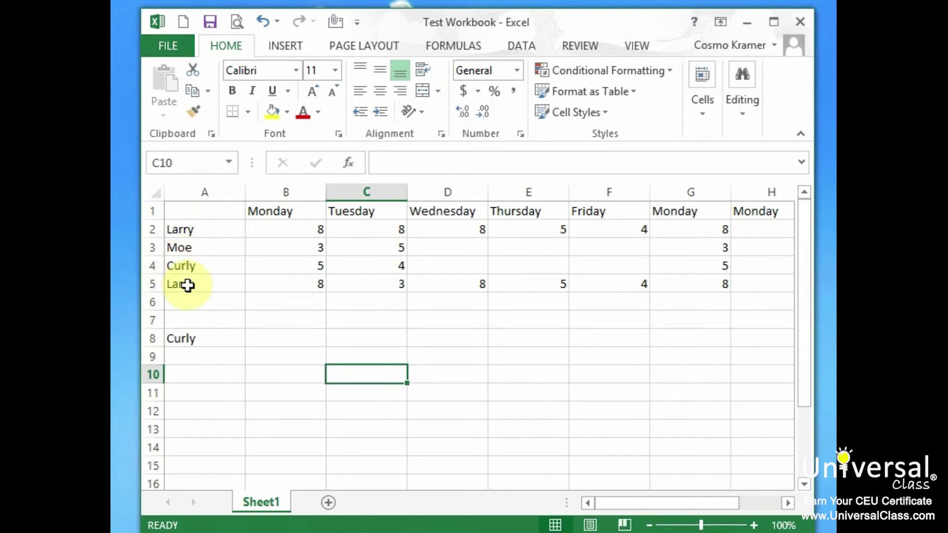
{"action": "left_click", "coordinate": [155, 285]}
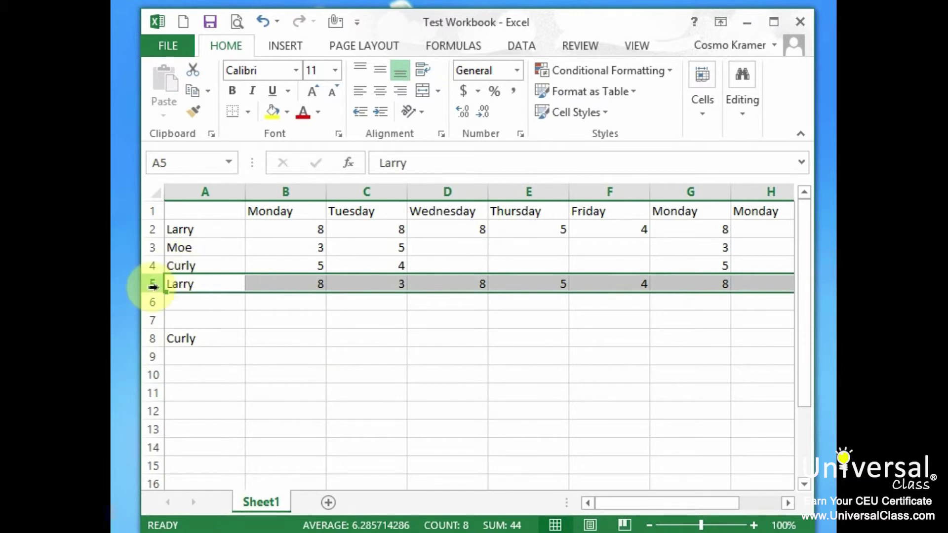
Step: Insert a blank row 5 above the duplicate Larry row
{"action": "right_click", "coordinate": [153, 286]}
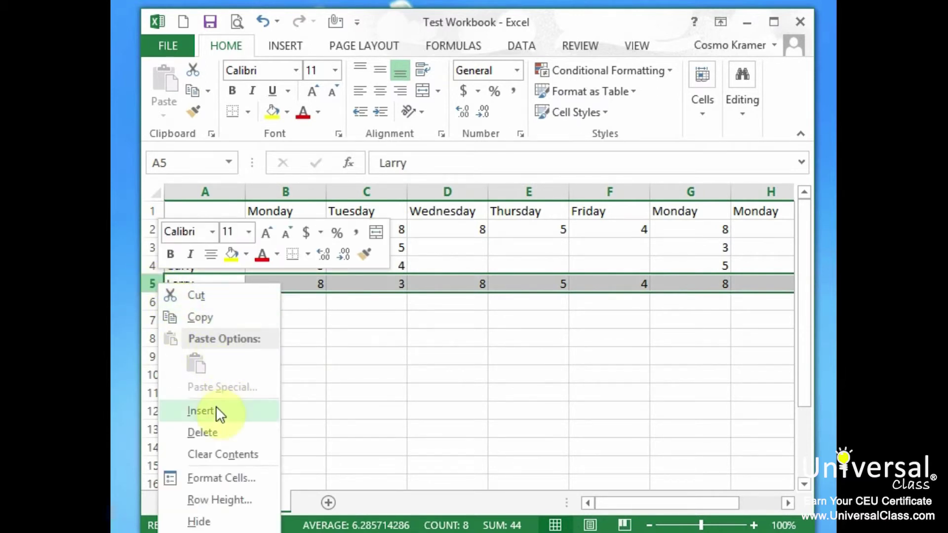
{"action": "left_click", "coordinate": [218, 413]}
{"action": "left_click", "coordinate": [193, 298]}
{"action": "left_click", "coordinate": [176, 279]}
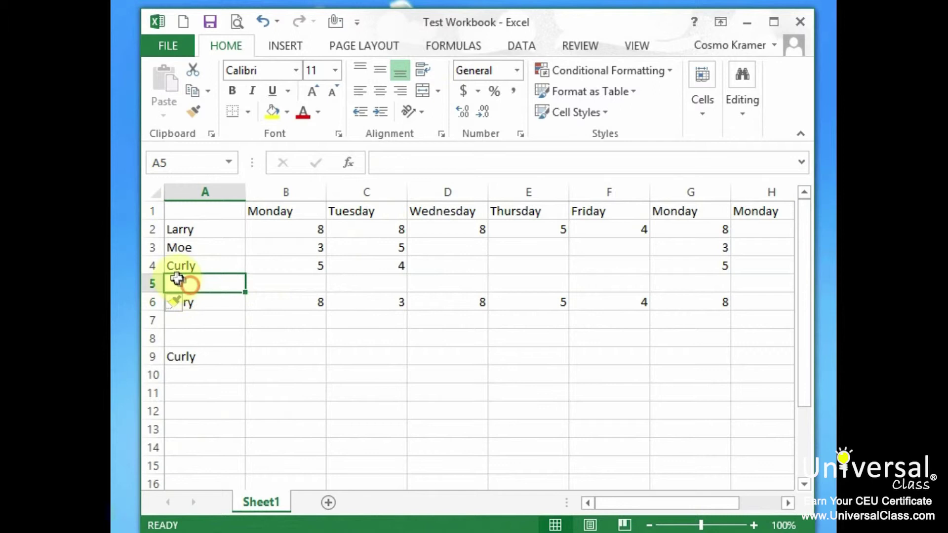
Step: Fill row 5 with 'Doug', 2 for Monday and 2 for Tuesday
{"action": "type", "text": "Doug"}
{"action": "key", "text": "Tab"}
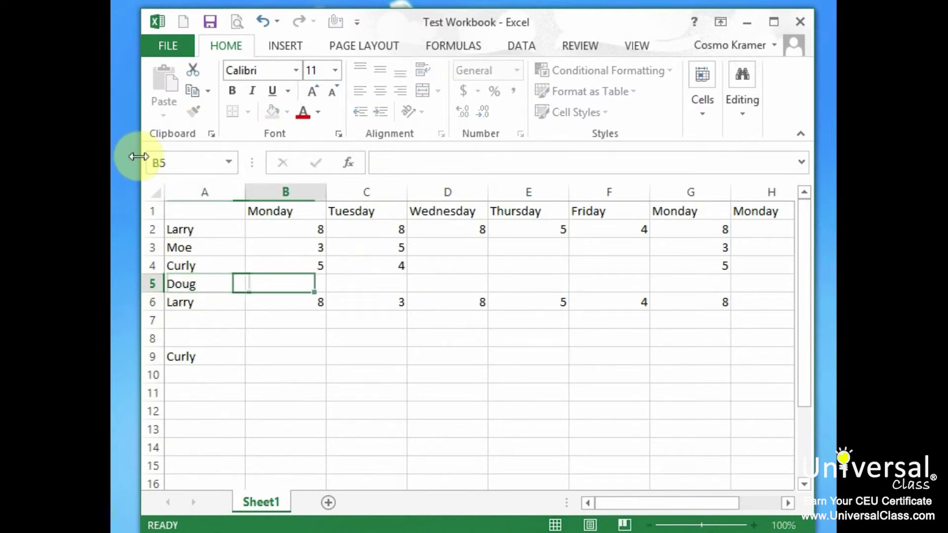
{"action": "type", "text": "2"}
{"action": "key", "text": "Tab"}
{"action": "type", "text": "2"}
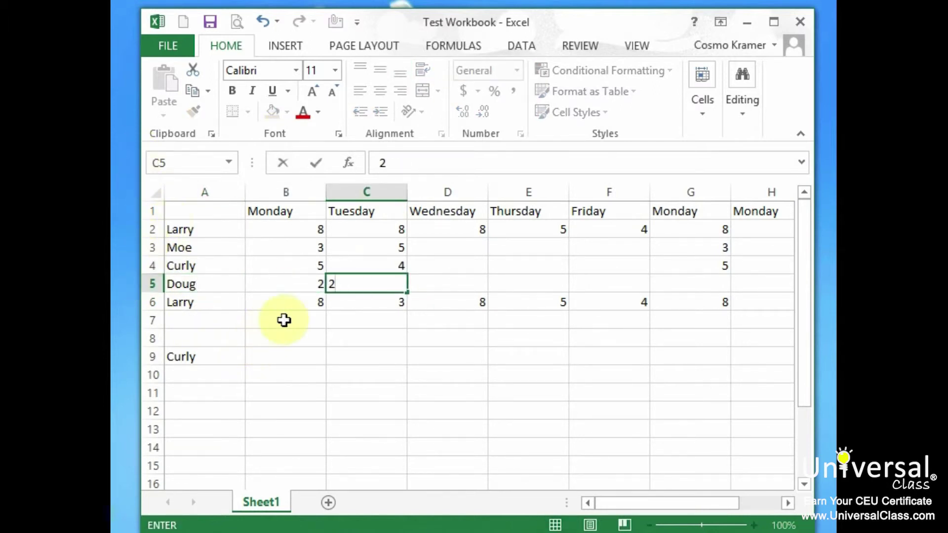
{"action": "left_click", "coordinate": [291, 317]}
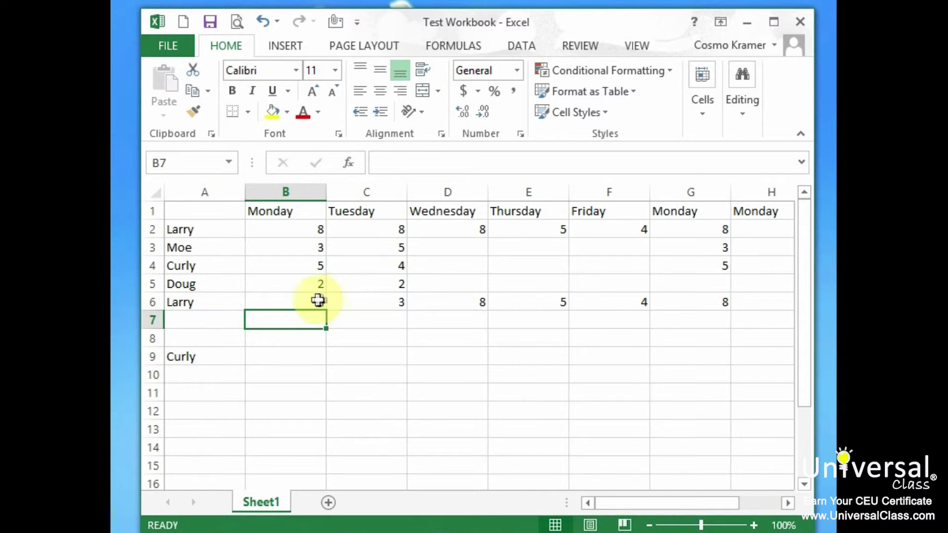
{"action": "left_click", "coordinate": [301, 266]}
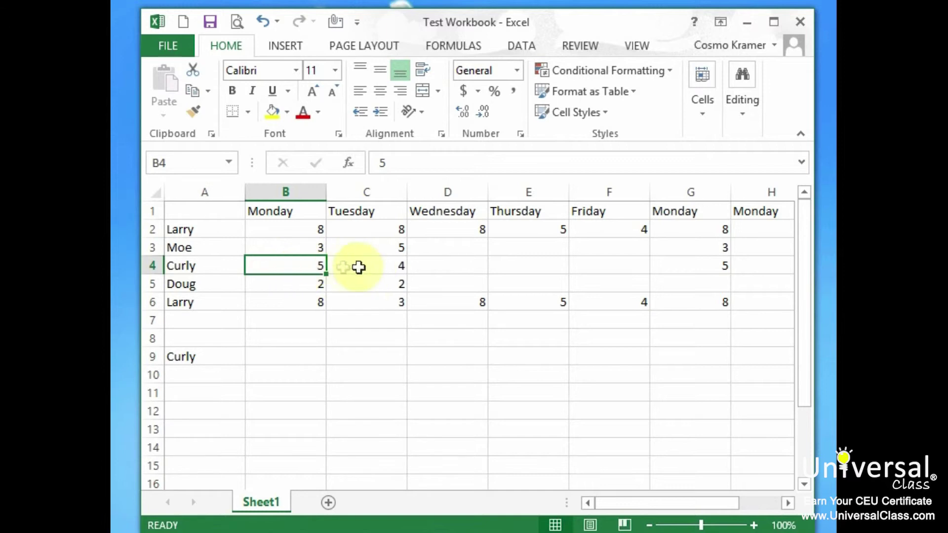
{"action": "right_click", "coordinate": [279, 265]}
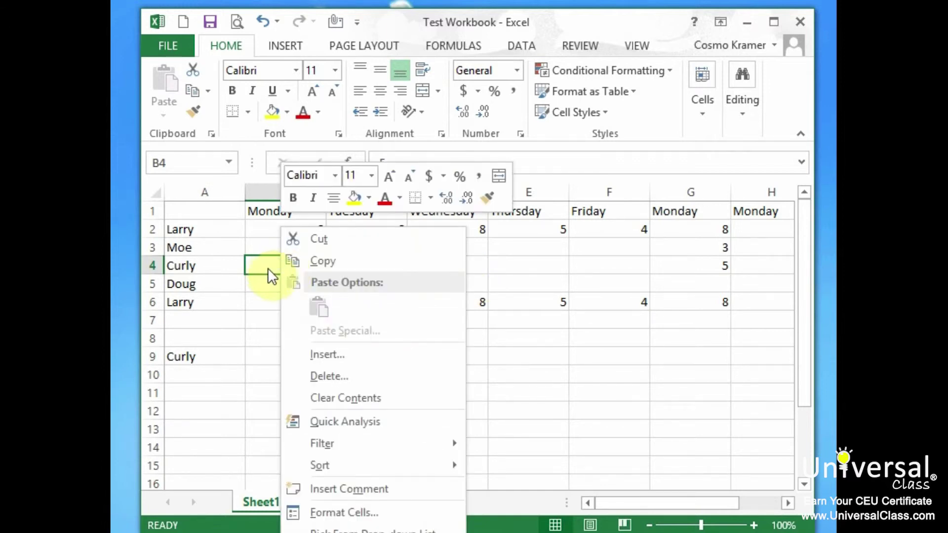
Step: Insert a blank cell at B4 with Shift cells right, moving Curly's 5 and 4 to C4:D4
{"action": "left_click", "coordinate": [336, 356]}
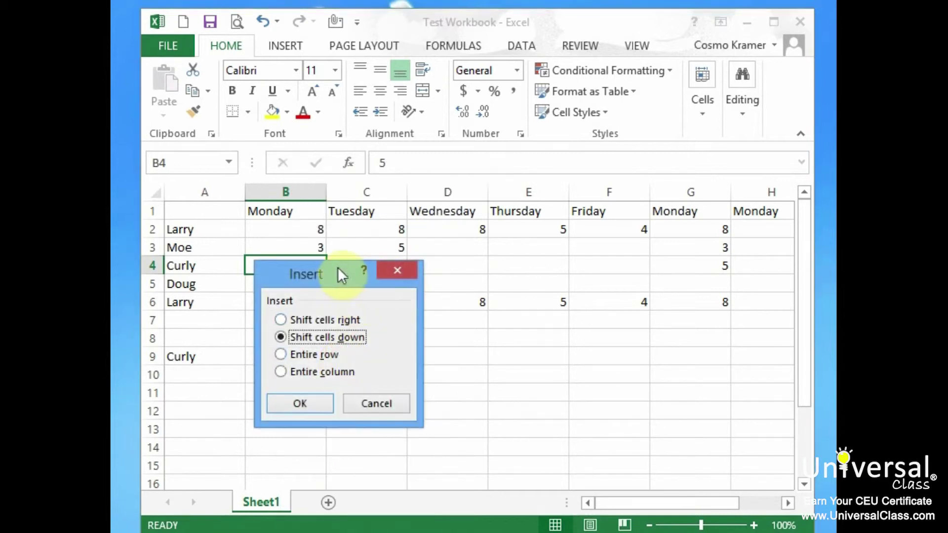
{"action": "left_click_drag", "start_coordinate": [338, 272], "coordinate": [517, 297]}
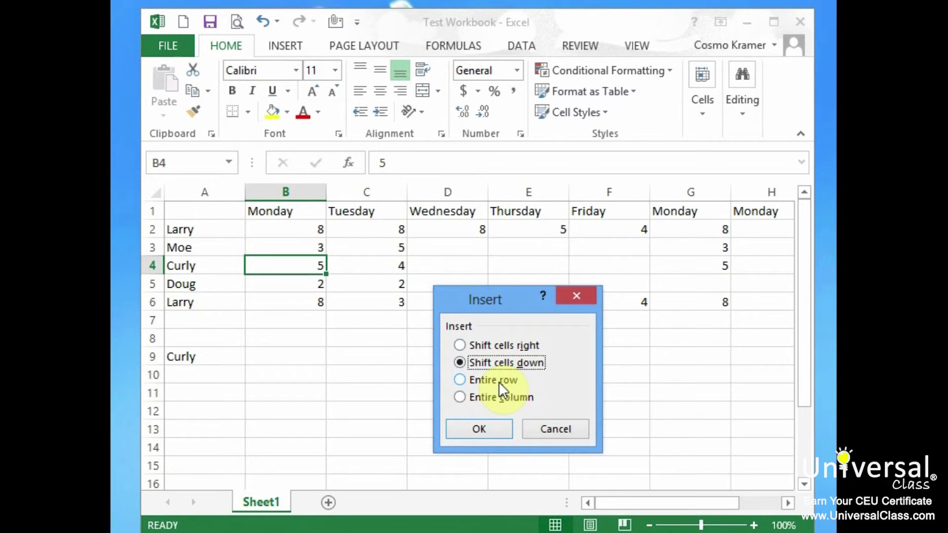
{"action": "left_click", "coordinate": [493, 344]}
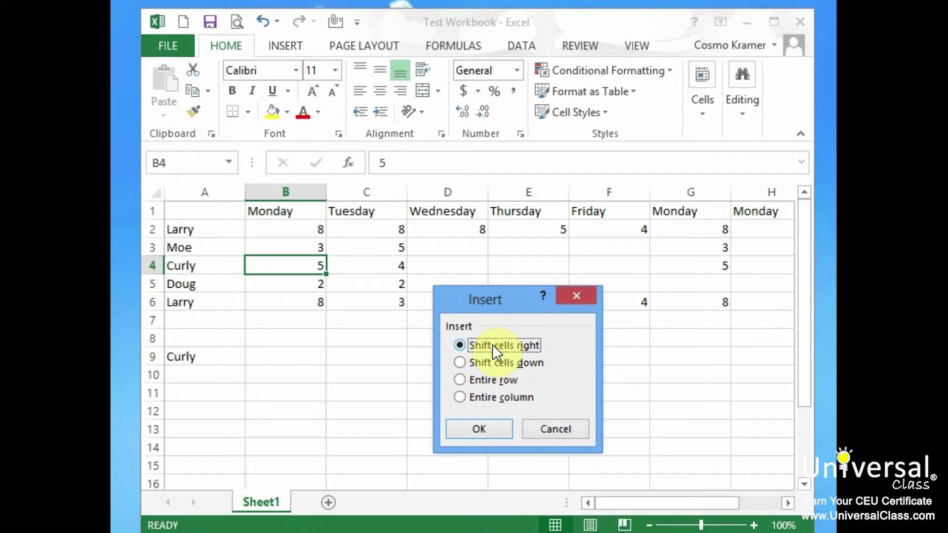
{"action": "left_click", "coordinate": [491, 428]}
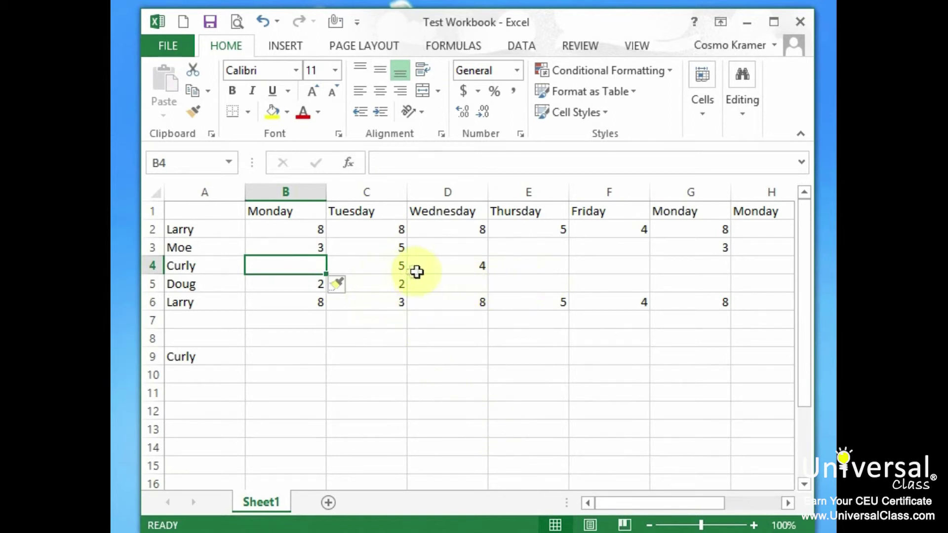
{"action": "left_click", "coordinate": [283, 279]}
Step: Enter 6 as Curly's Monday value in B4, then review the Home Cells options
{"action": "left_click", "coordinate": [280, 267]}
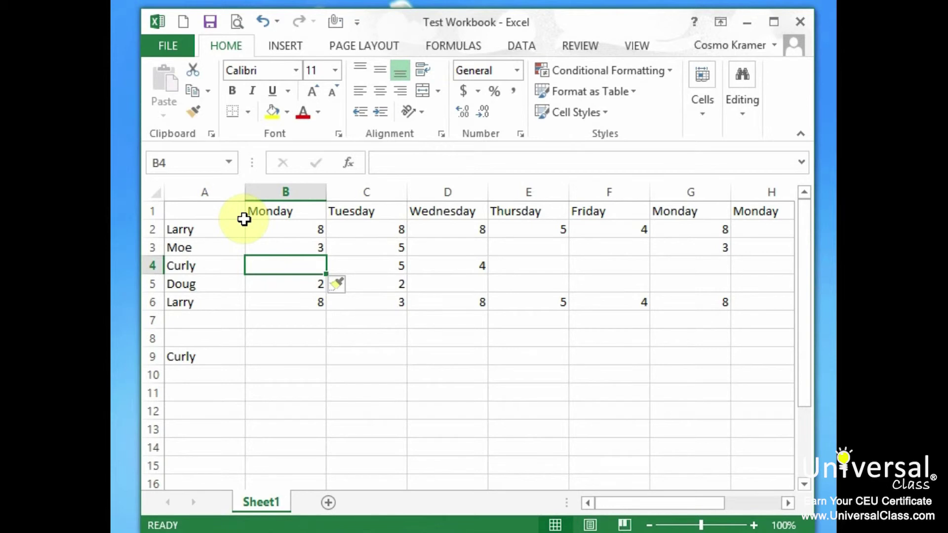
{"action": "type", "text": "6"}
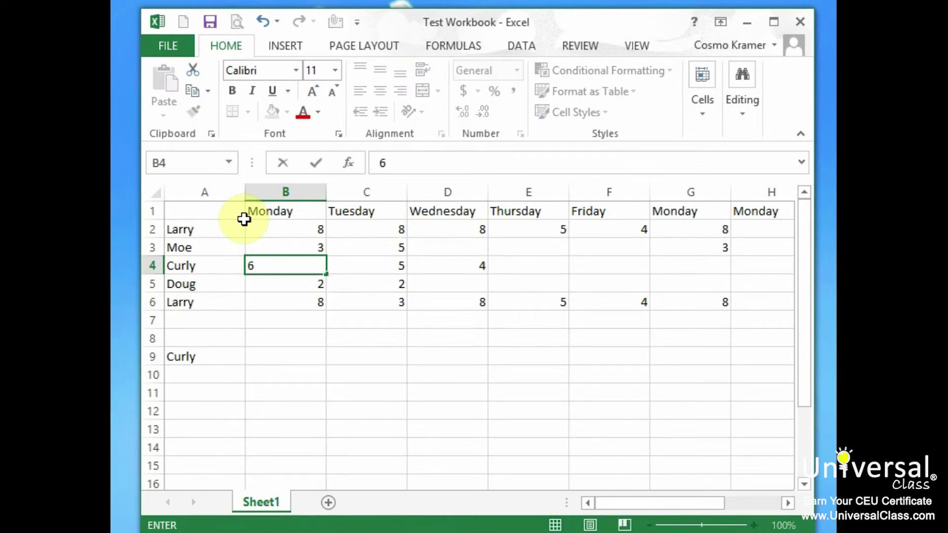
{"action": "key", "text": "Return"}
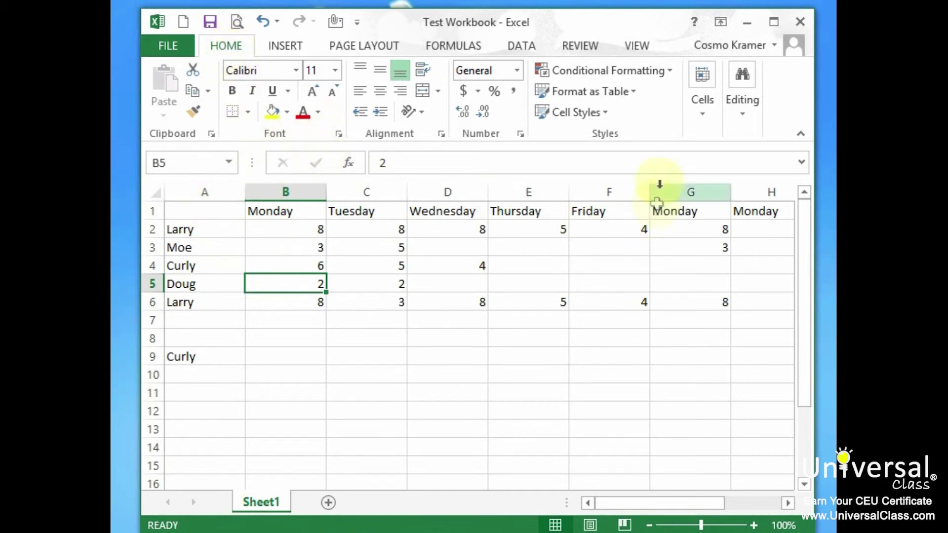
{"action": "left_click", "coordinate": [703, 116]}
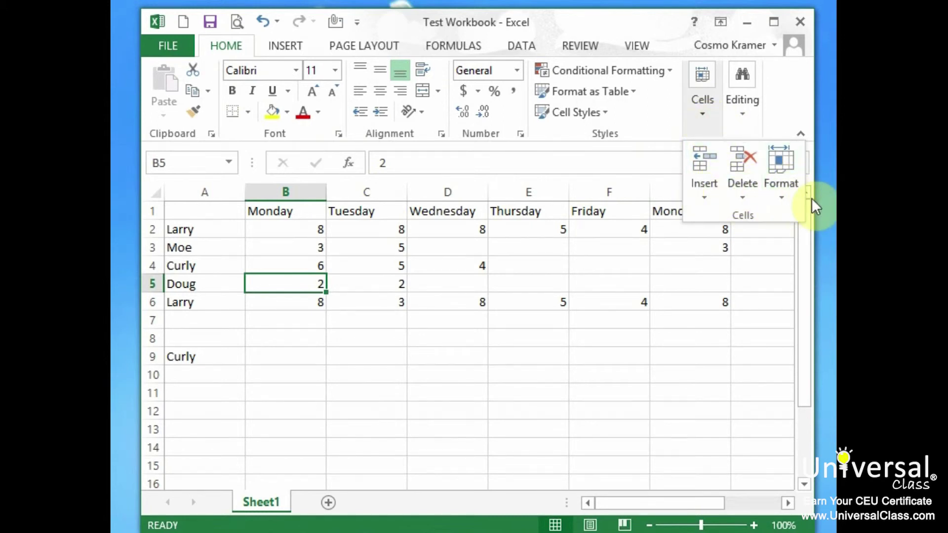
{"action": "left_click", "coordinate": [197, 218]}
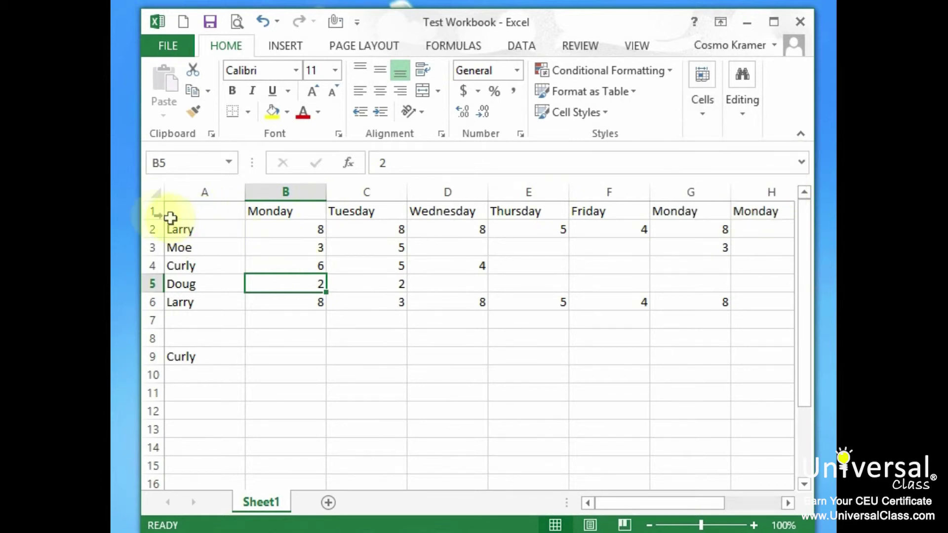
{"action": "left_click", "coordinate": [157, 194]}
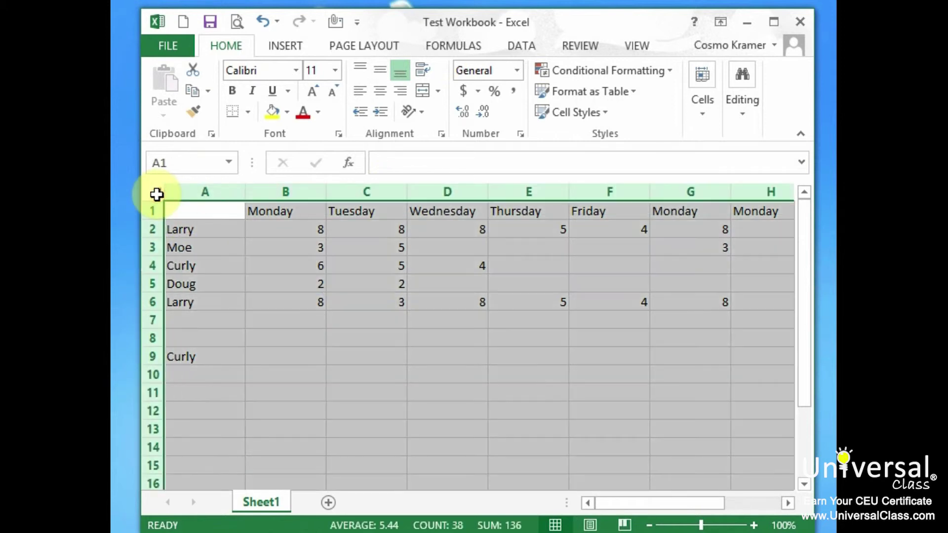
Step: Delete every value on the selected sheet and return to cell A1
{"action": "key", "text": "Delete"}
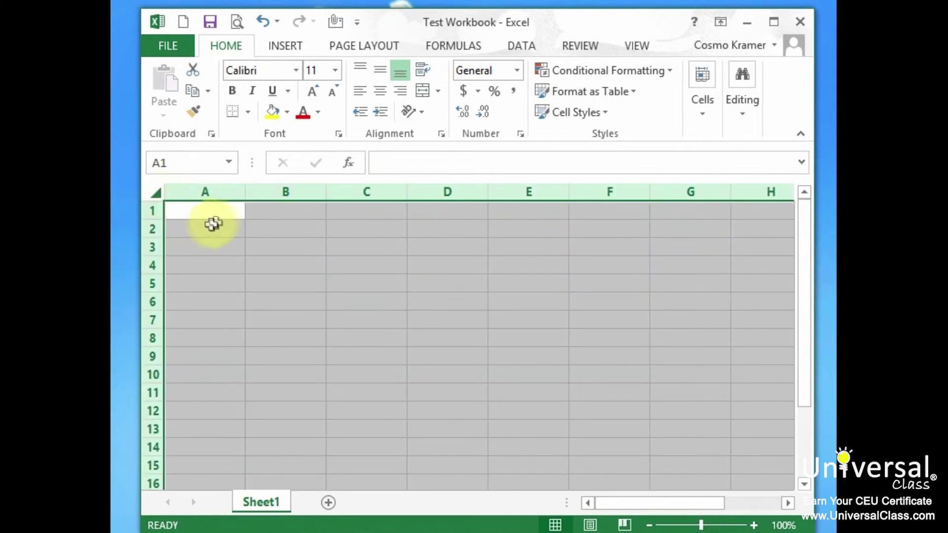
{"action": "left_click", "coordinate": [217, 213]}
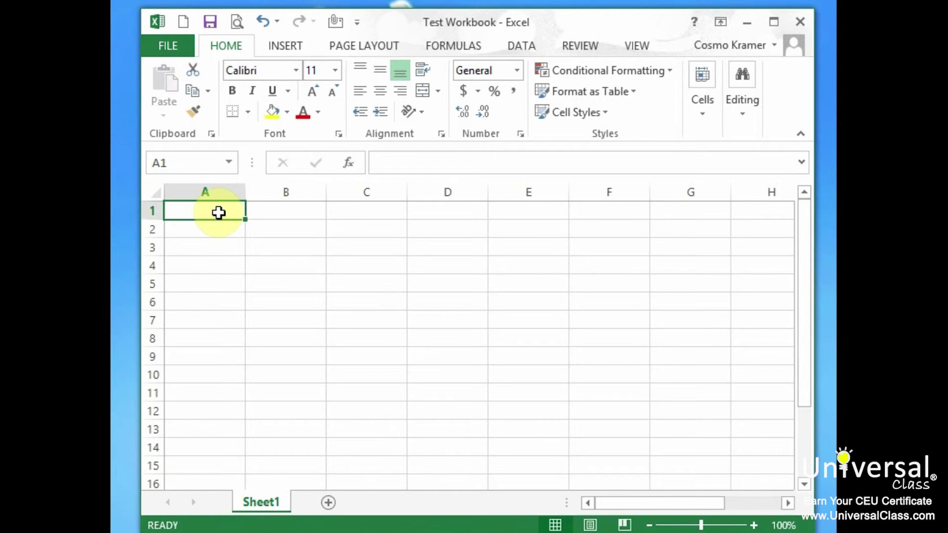
Step: Type the numbers 1 through 7 across A1:G1
{"action": "type", "text": "1"}
{"action": "key", "text": "Tab"}
{"action": "type", "text": "2"}
{"action": "key", "text": "Tab"}
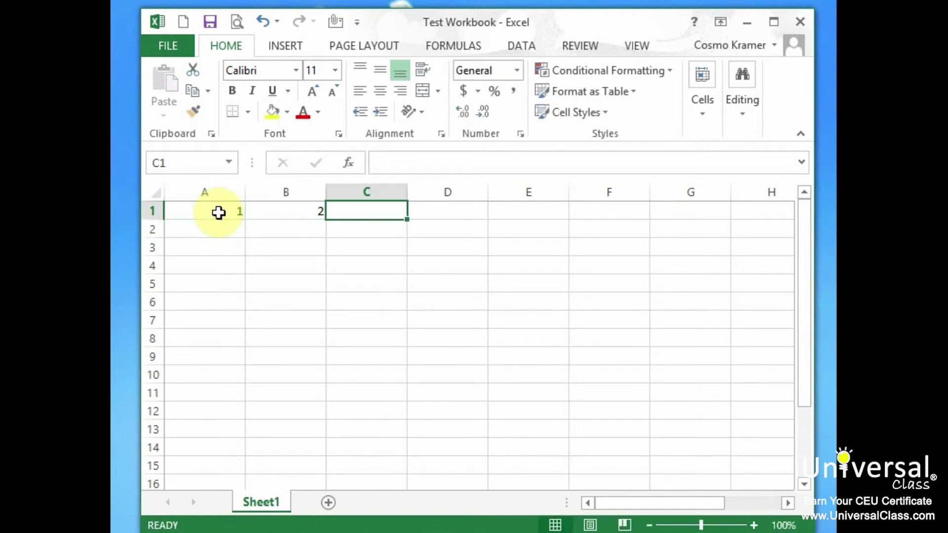
{"action": "type", "text": "3"}
{"action": "key", "text": "Tab"}
{"action": "type", "text": "4"}
{"action": "key", "text": "Tab"}
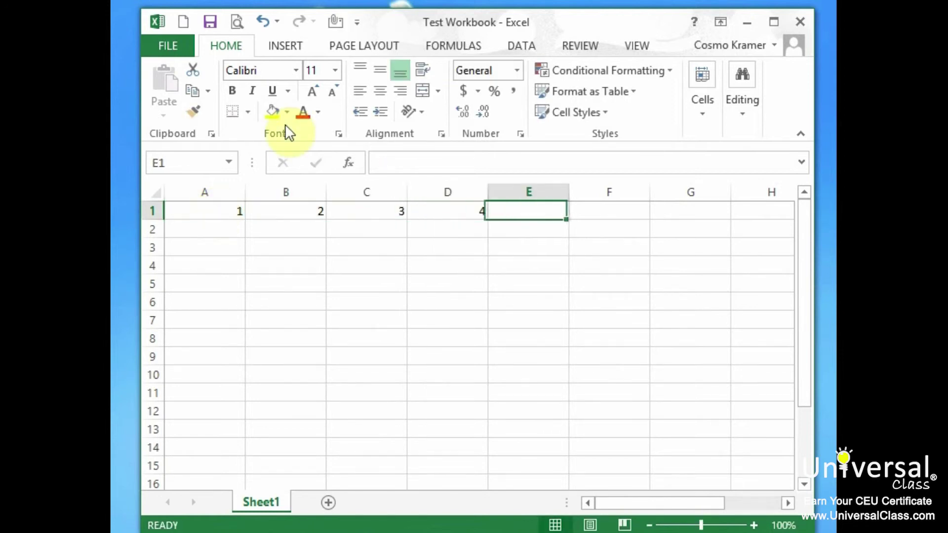
{"action": "type", "text": "5"}
{"action": "key", "text": "Tab"}
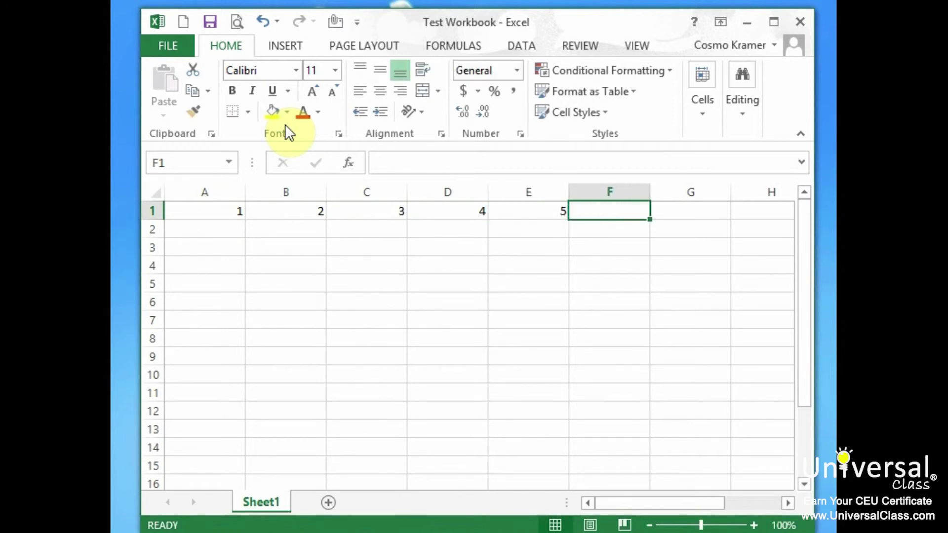
{"action": "type", "text": "6"}
{"action": "key", "text": "Tab"}
{"action": "type", "text": "7"}
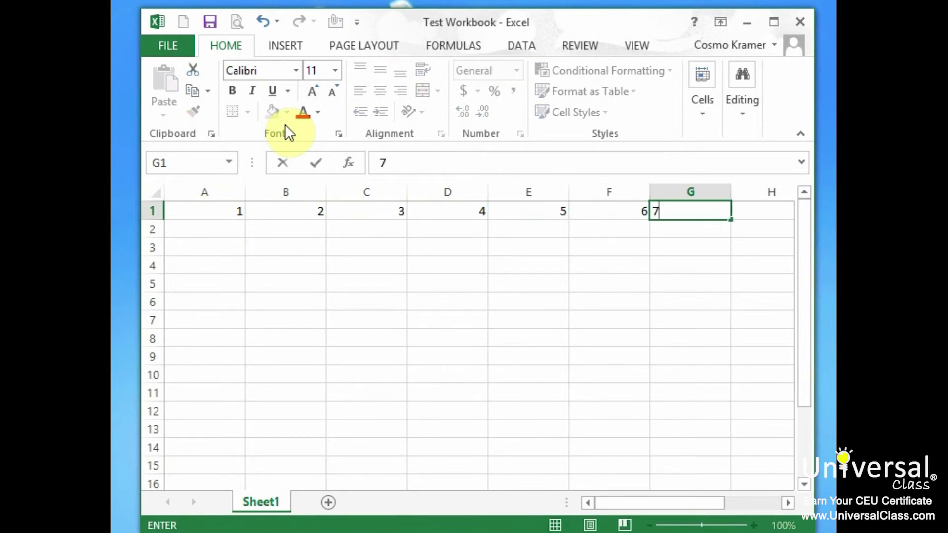
{"action": "key", "text": "Tab"}
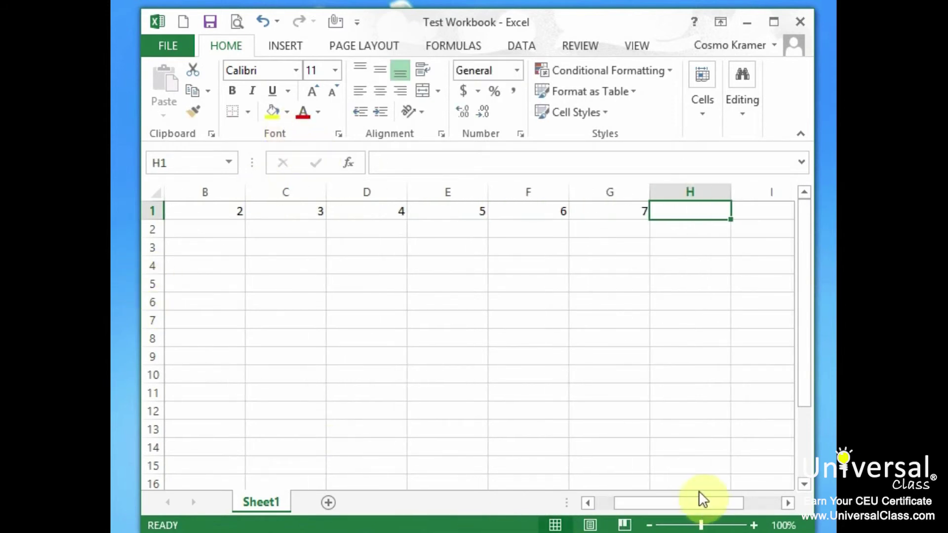
Step: Narrow all columns and clear the values 3 to 7 from row 1
{"action": "left_click_drag", "start_coordinate": [639, 503], "coordinate": [630, 504]}
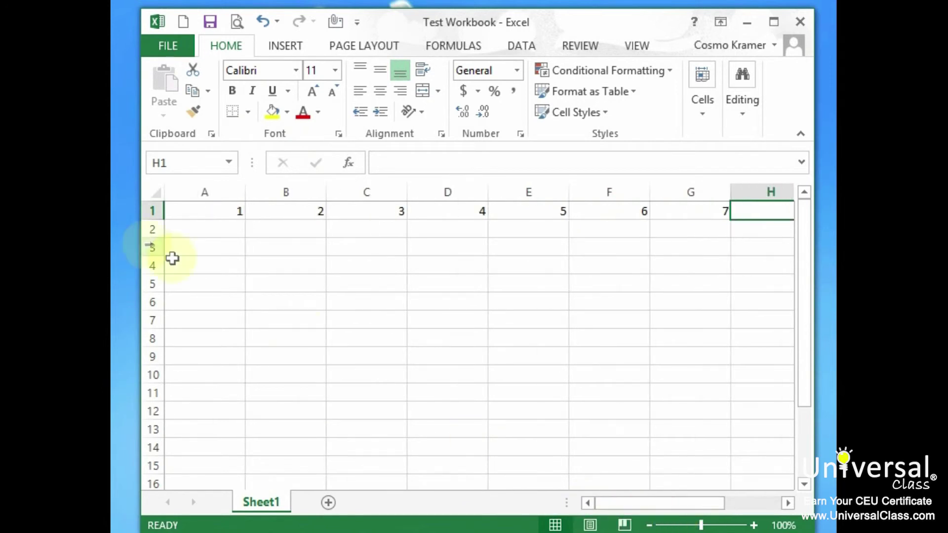
{"action": "left_click", "coordinate": [155, 193]}
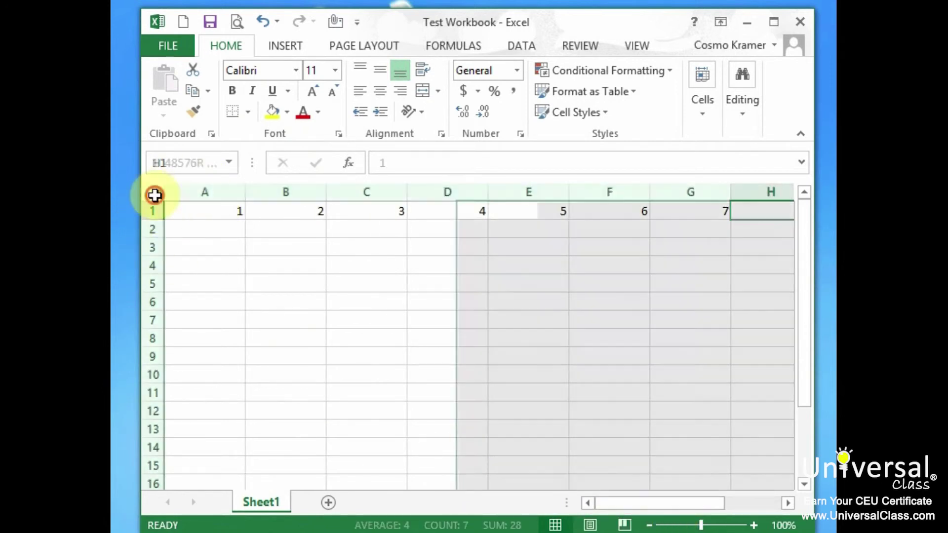
{"action": "left_click_drag", "start_coordinate": [253, 187], "coordinate": [205, 186]}
{"action": "left_click_drag", "start_coordinate": [266, 211], "coordinate": [469, 211]}
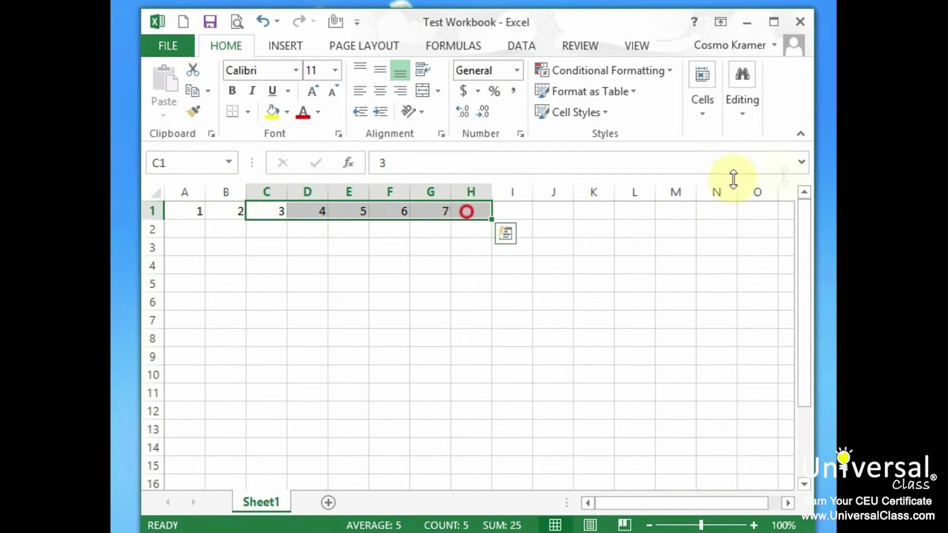
{"action": "key", "text": "Delete"}
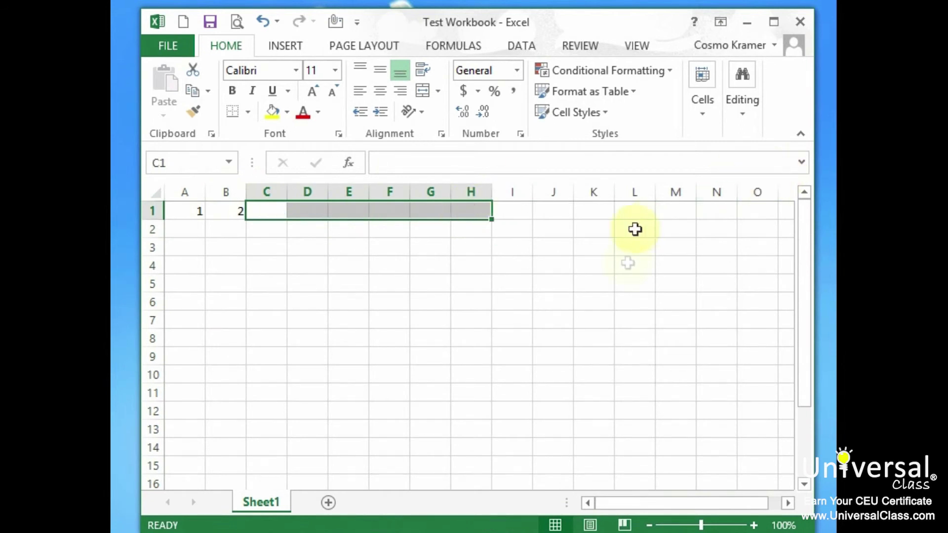
Step: AutoFill the 1, 2 pair across row 1 into a 1–12 series, then clear it
{"action": "left_click_drag", "start_coordinate": [176, 211], "coordinate": [229, 213]}
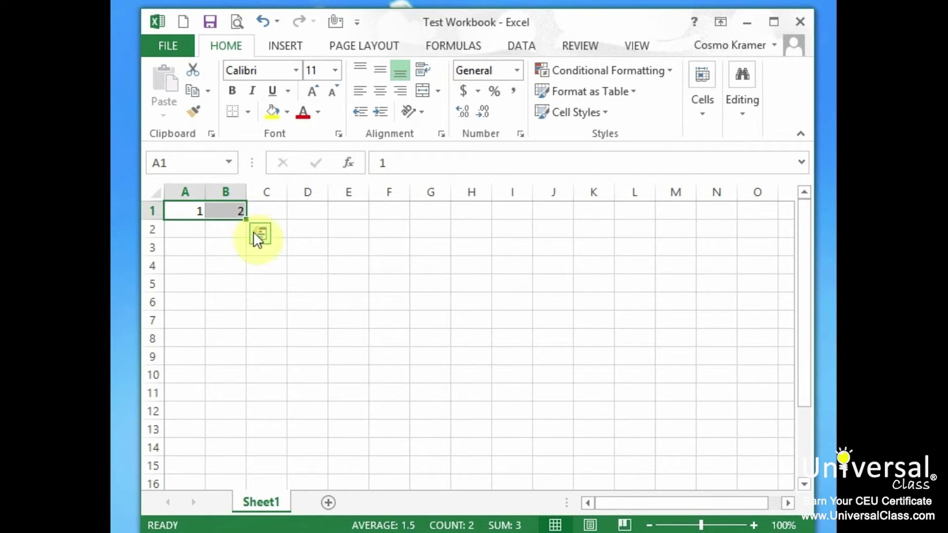
{"action": "left_click_drag", "start_coordinate": [247, 223], "coordinate": [650, 211]}
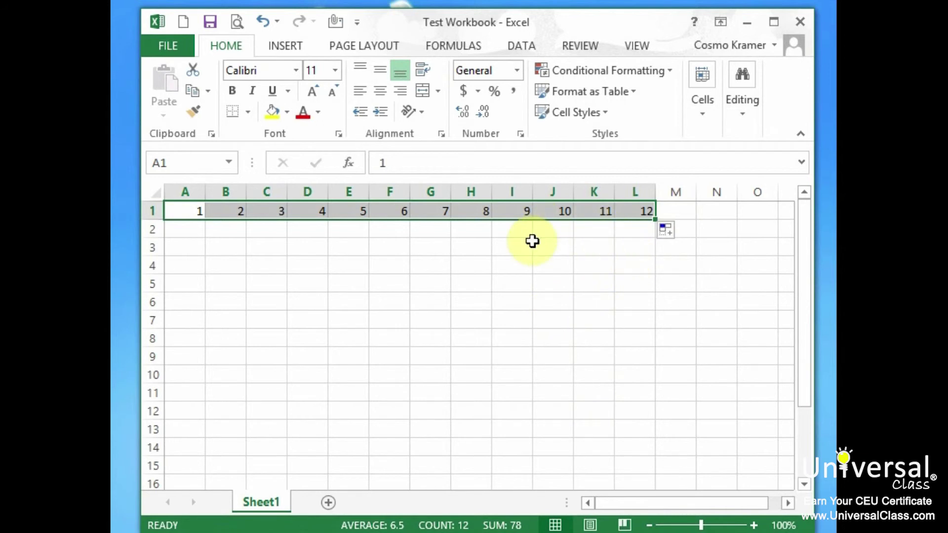
{"action": "key", "text": "Delete"}
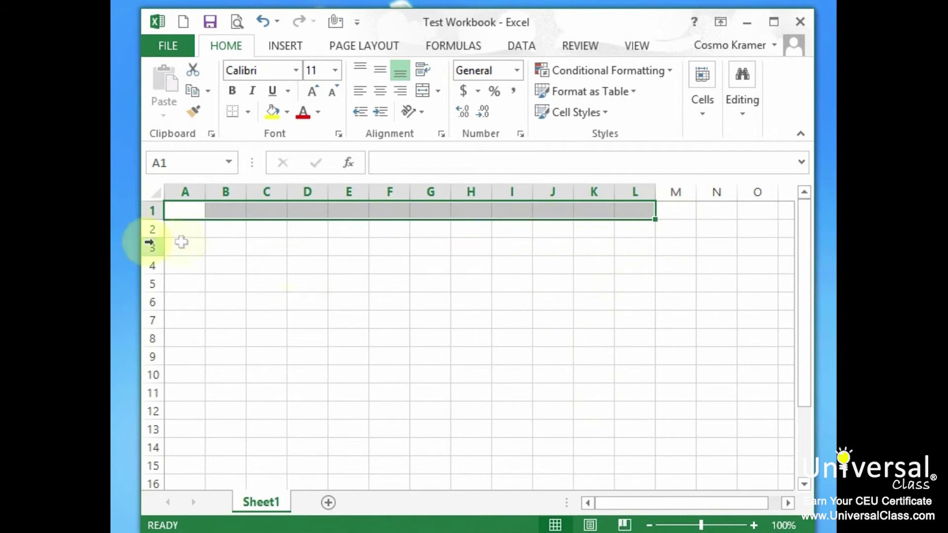
{"action": "left_click", "coordinate": [170, 215]}
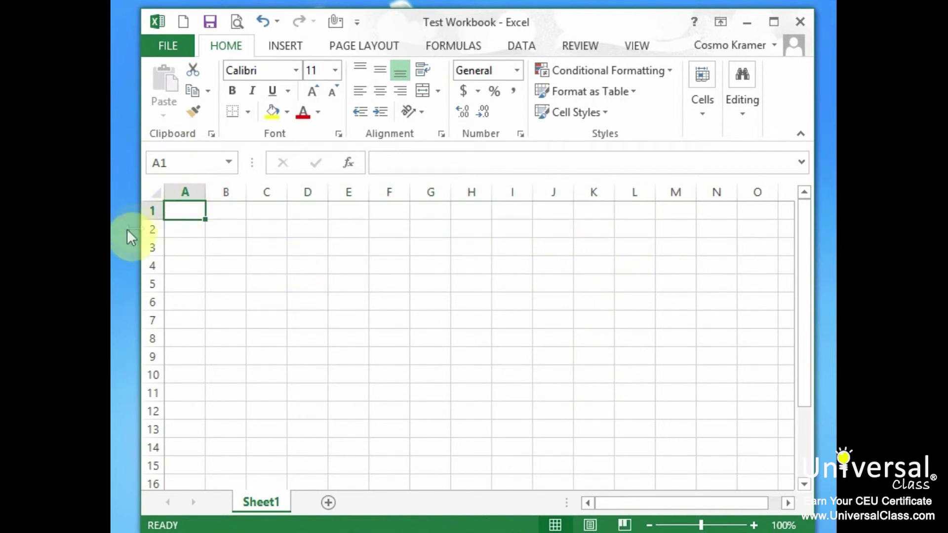
{"action": "type", "text": "2"}
{"action": "left_click", "coordinate": [232, 214]}
{"action": "type", "text": "4"}
{"action": "left_click", "coordinate": [272, 211]}
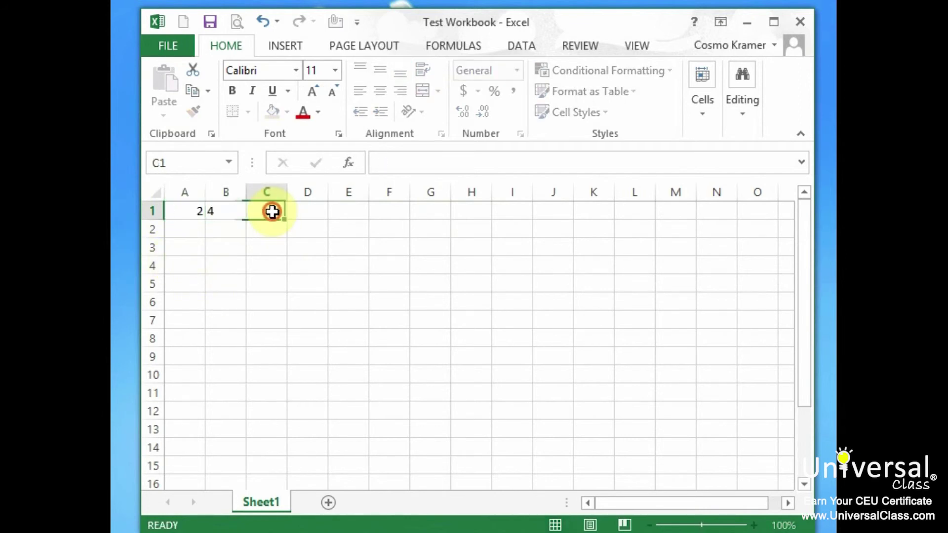
{"action": "type", "text": "6"}
{"action": "left_click", "coordinate": [318, 212]}
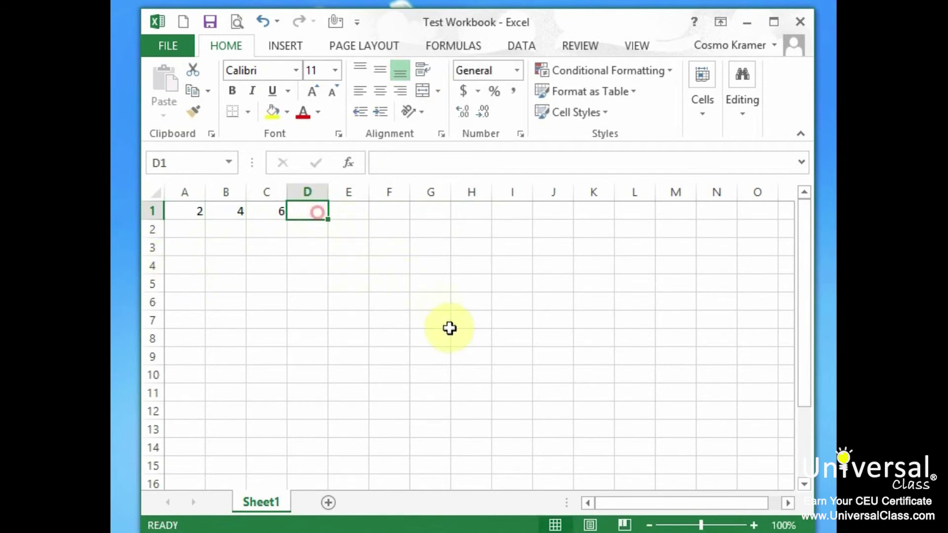
{"action": "left_click_drag", "start_coordinate": [174, 211], "coordinate": [765, 209]}
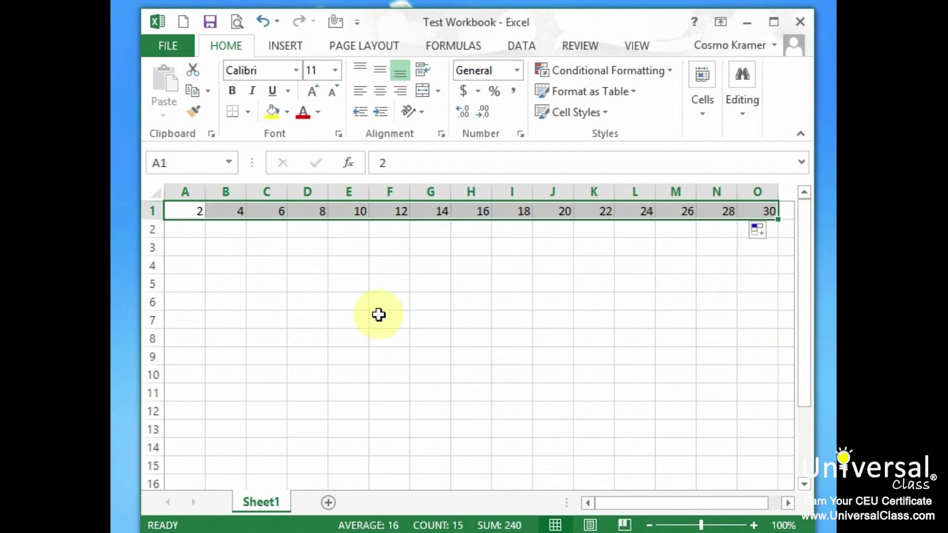
{"action": "key", "text": "Delete"}
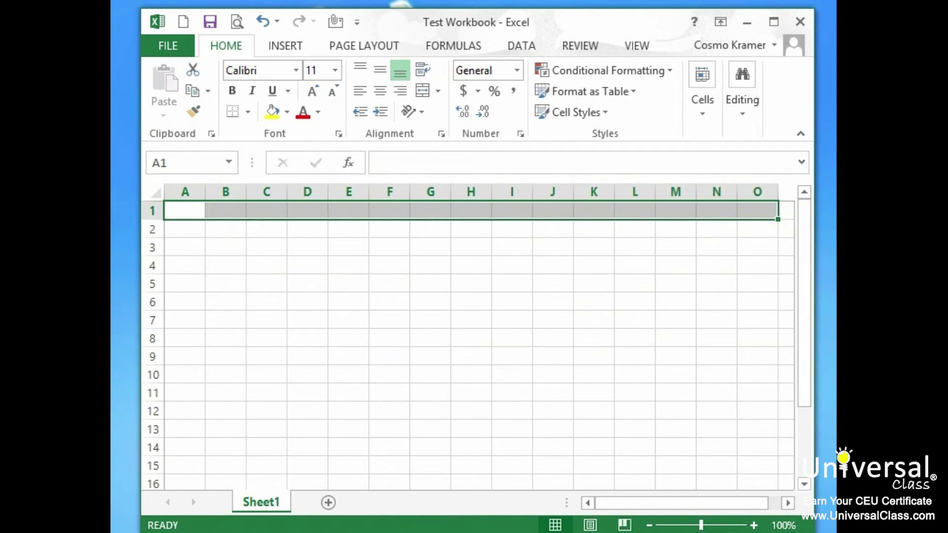
{"action": "left_click", "coordinate": [200, 212]}
{"action": "type", "text": "1/1"}
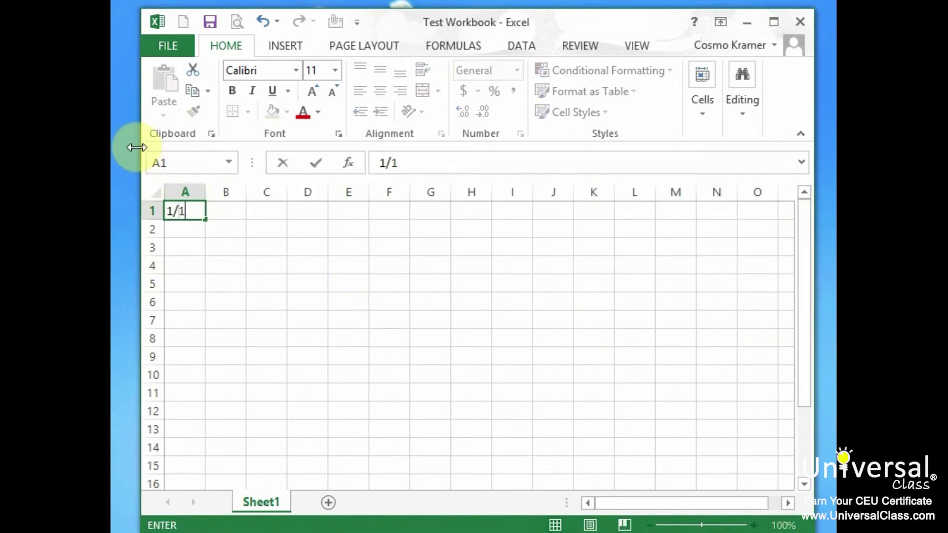
{"action": "key", "text": "ctrl+Return"}
{"action": "key", "text": "Tab"}
{"action": "type", "text": "2/1"}
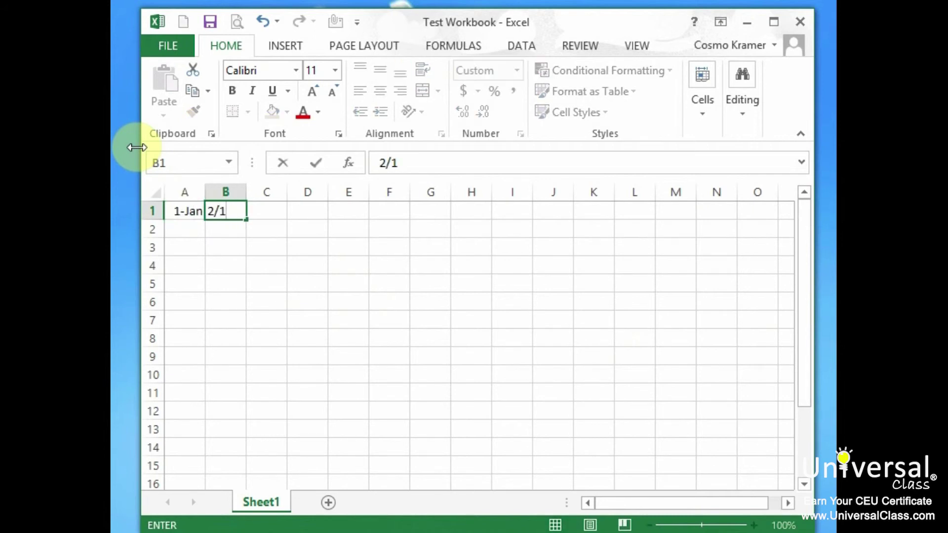
{"action": "key", "text": "Tab"}
{"action": "type", "text": "3/1"}
{"action": "key", "text": "Tab"}
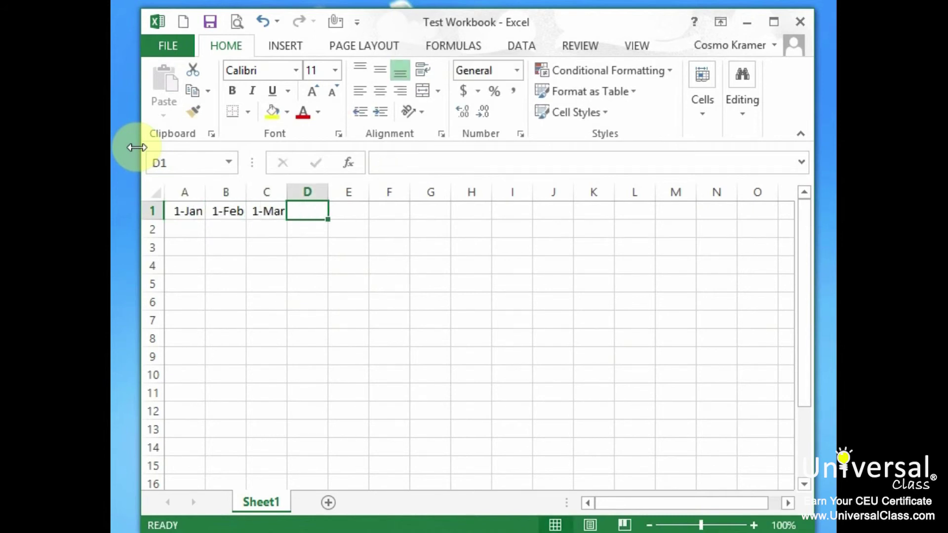
{"action": "left_click_drag", "start_coordinate": [188, 211], "coordinate": [778, 210]}
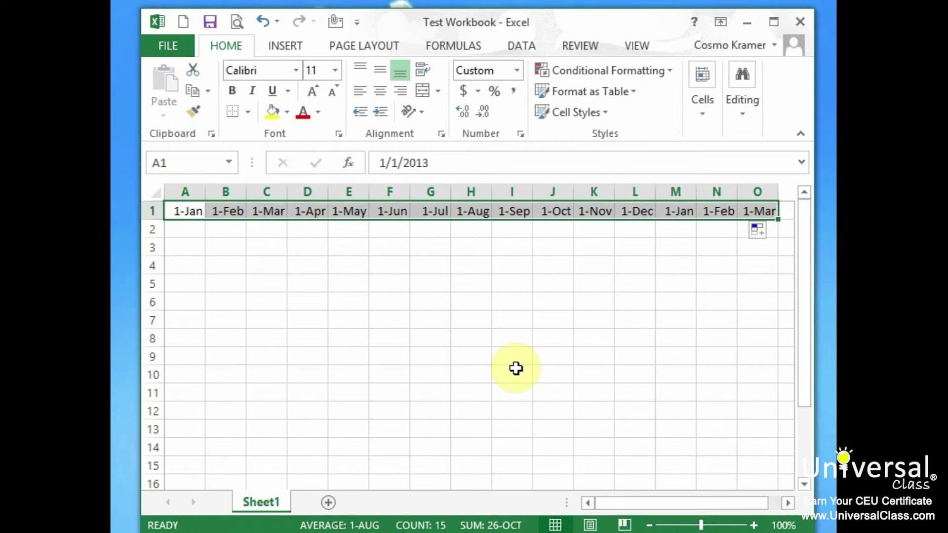
{"action": "left_click", "coordinate": [192, 212]}
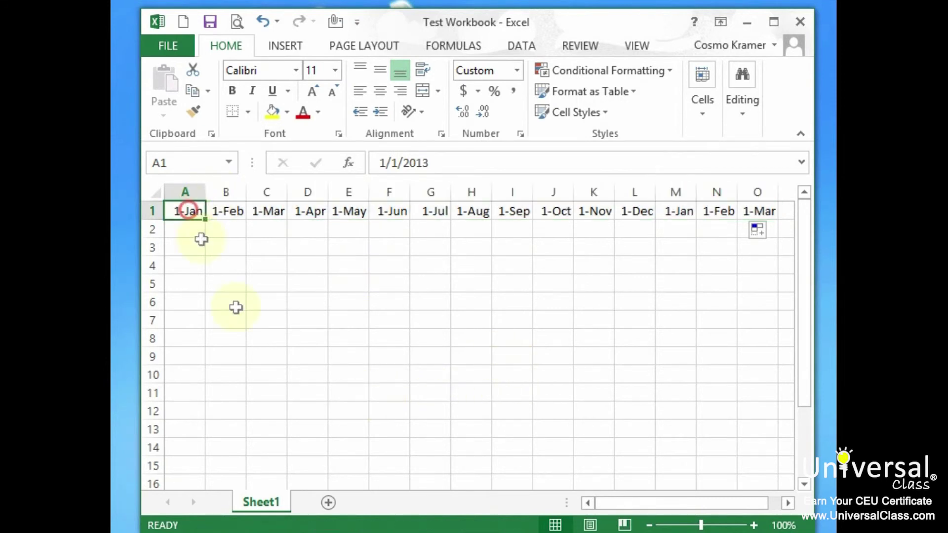
{"action": "left_click", "coordinate": [158, 193]}
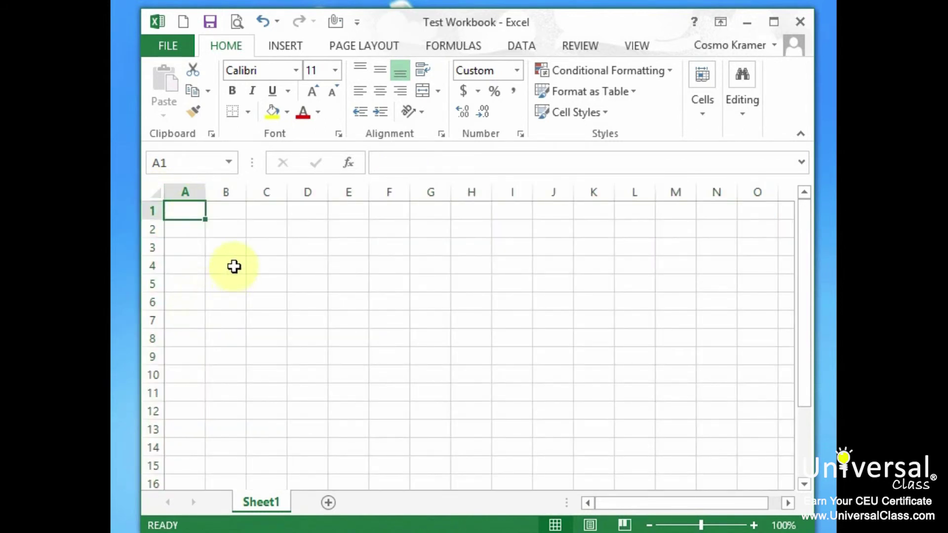
Step: Enter 1 in B3, 2 in B4 and 2 in C3 as starting values
{"action": "left_click", "coordinate": [234, 249]}
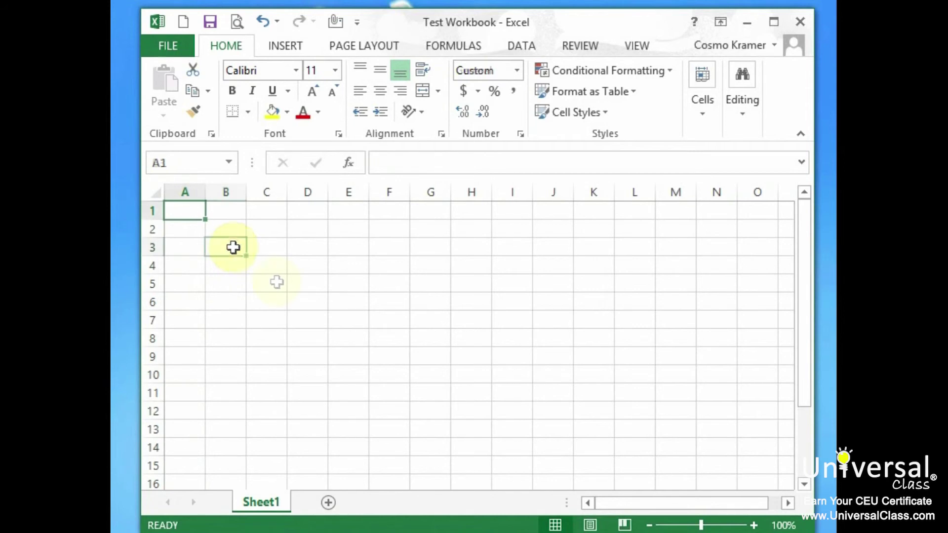
{"action": "type", "text": "1"}
{"action": "key", "text": "Return"}
{"action": "type", "text": "2"}
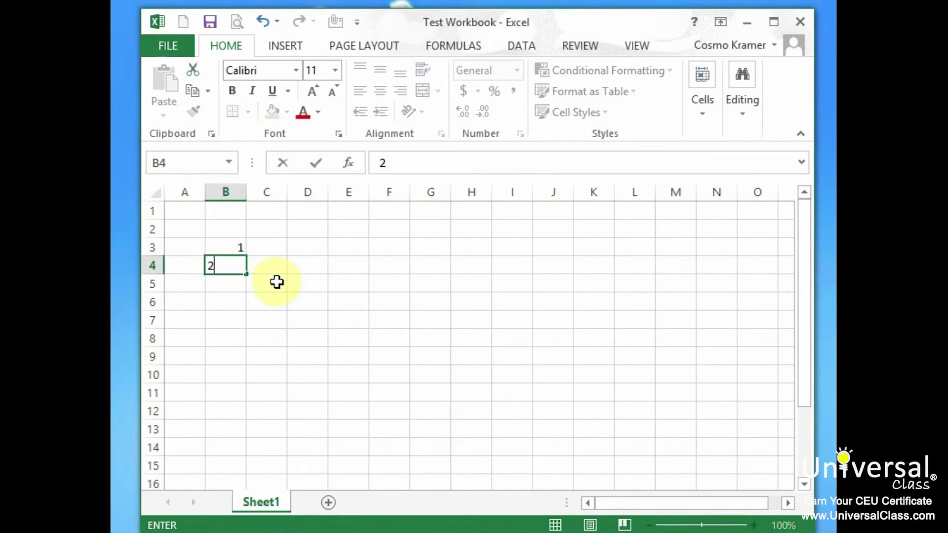
{"action": "key", "text": "Return"}
{"action": "left_click", "coordinate": [275, 244]}
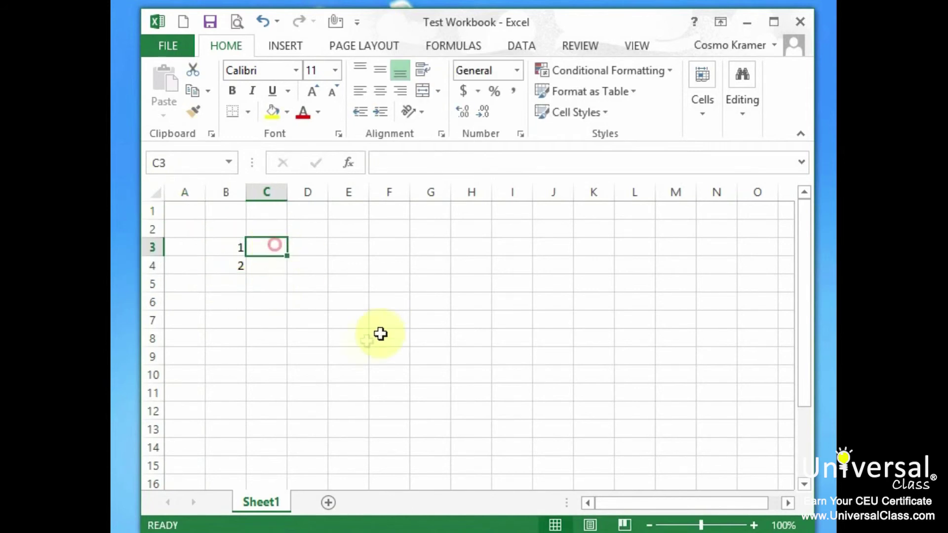
{"action": "type", "text": "2"}
{"action": "left_click", "coordinate": [314, 285]}
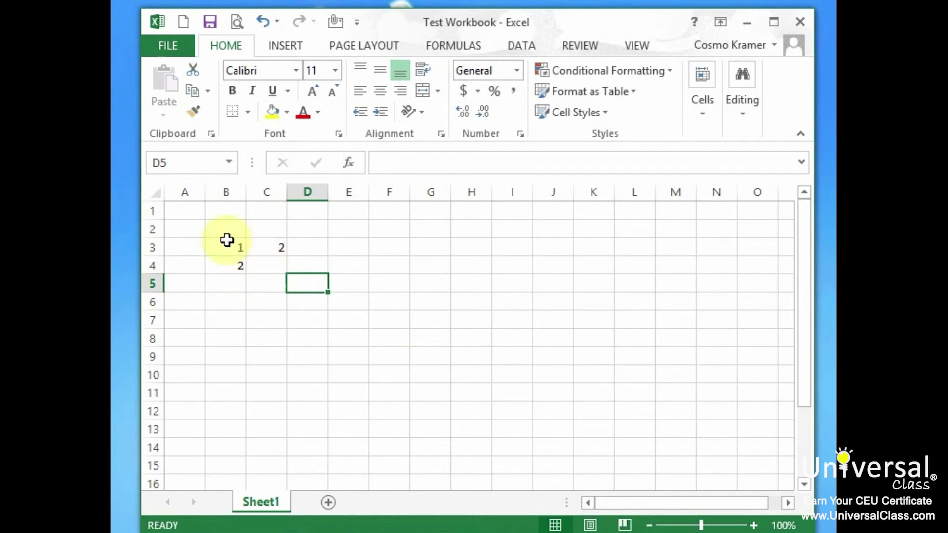
Step: AutoFill 1–9 across B3:J3 and 1–12 down B3:B14
{"action": "left_click_drag", "start_coordinate": [226, 245], "coordinate": [269, 247]}
{"action": "left_click_drag", "start_coordinate": [287, 256], "coordinate": [576, 247]}
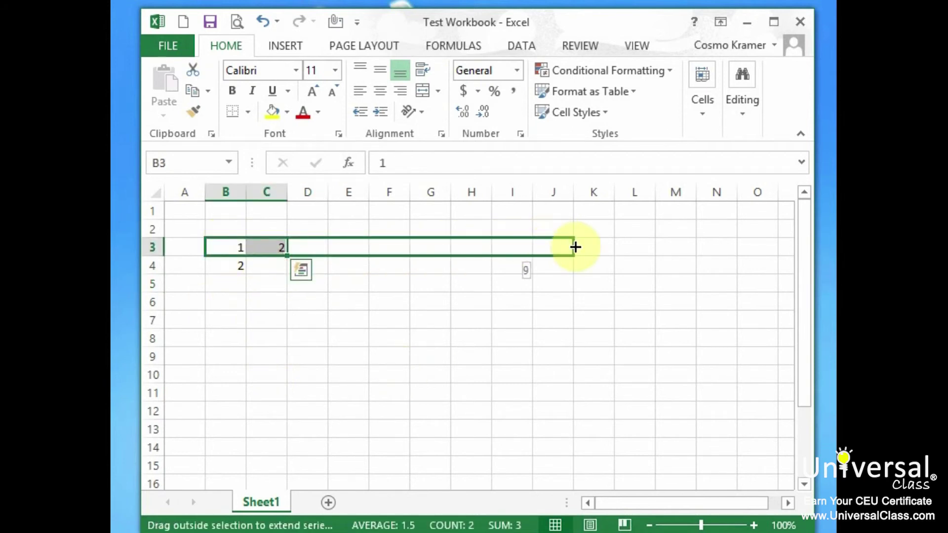
{"action": "left_click_drag", "start_coordinate": [576, 247], "coordinate": [573, 247]}
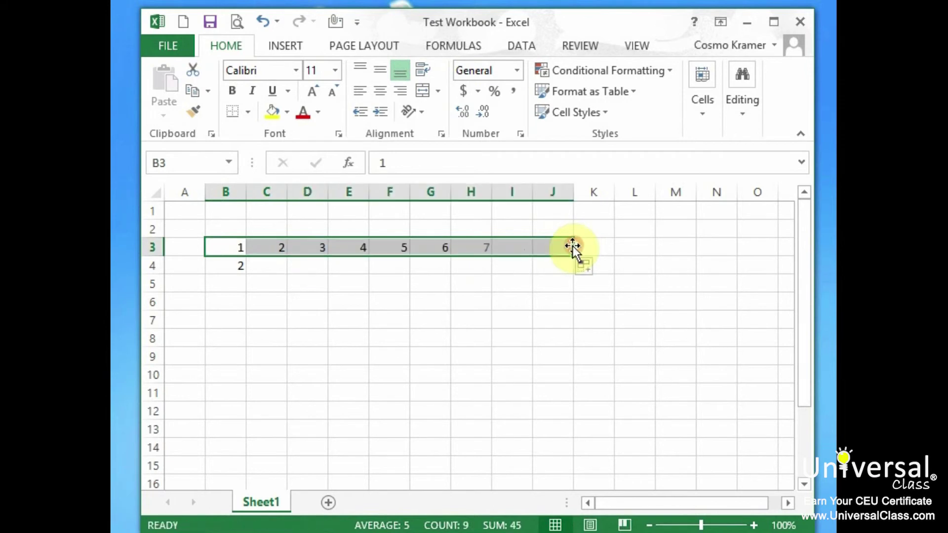
{"action": "left_click_drag", "start_coordinate": [224, 246], "coordinate": [238, 446]}
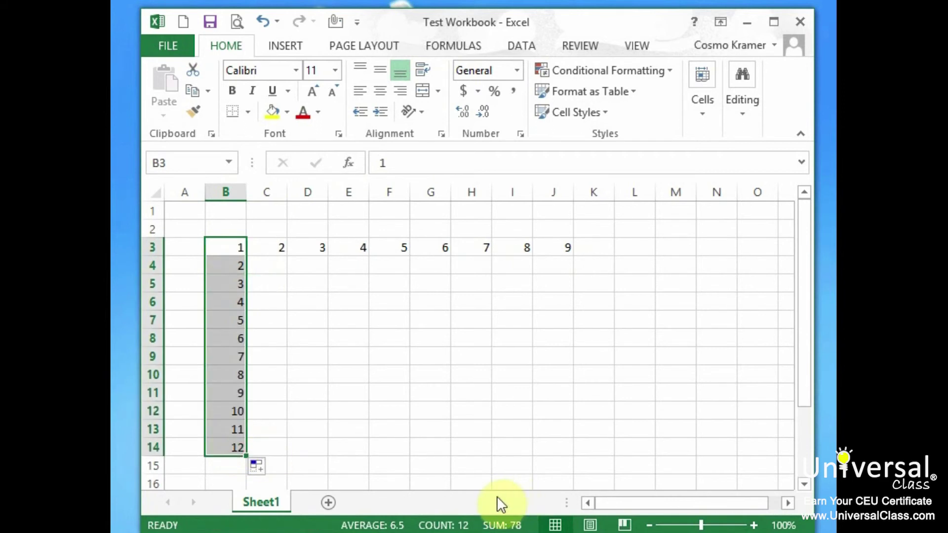
{"action": "left_click", "coordinate": [371, 400]}
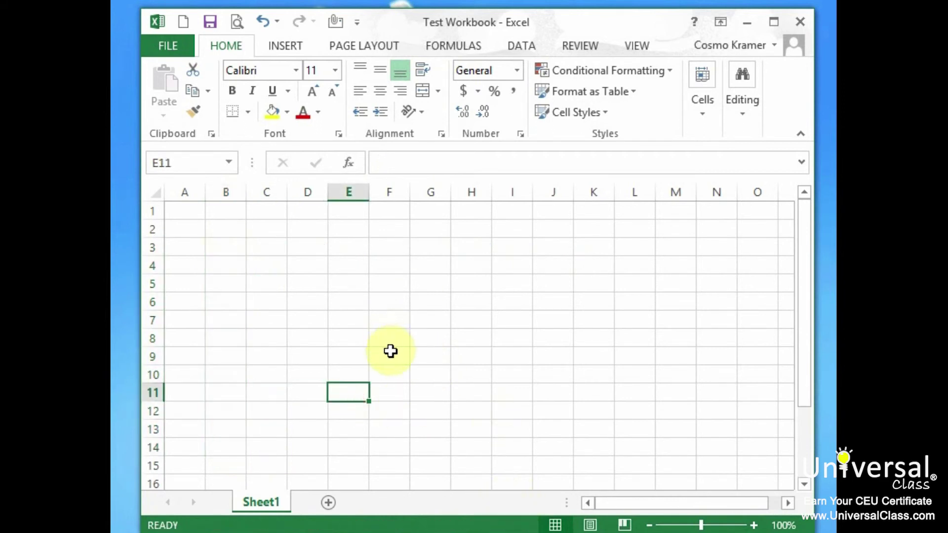
Step: Enter 12 in F9, 11 in F8 and 11 in E9 as ending values
{"action": "left_click", "coordinate": [390, 352]}
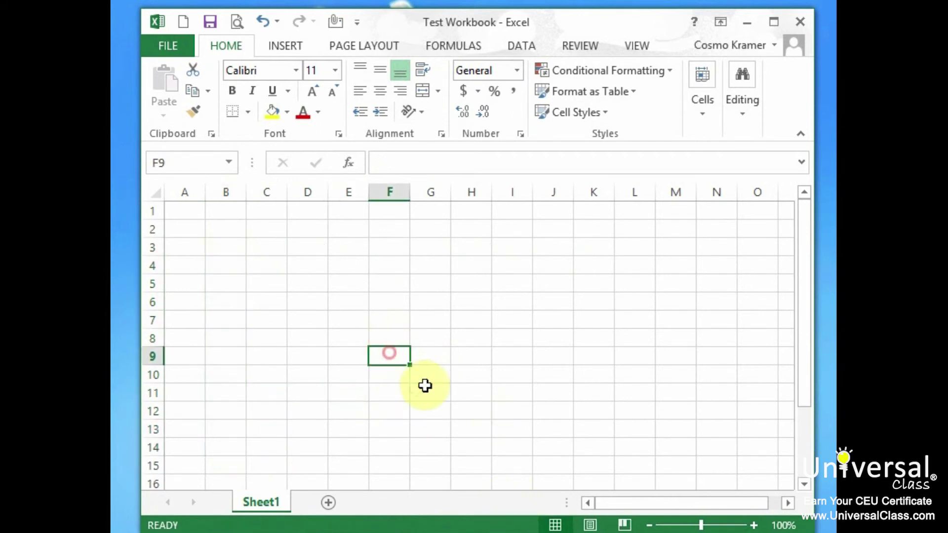
{"action": "type", "text": "12"}
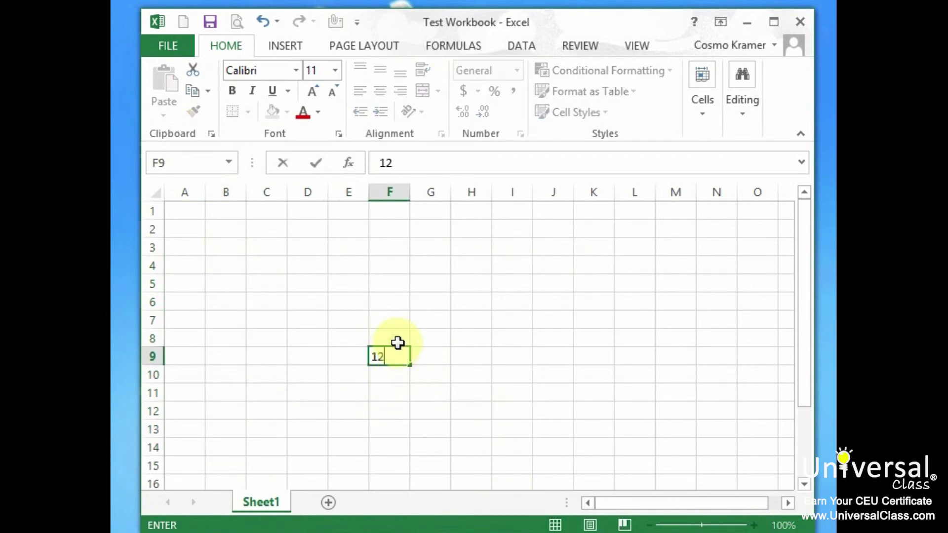
{"action": "left_click", "coordinate": [397, 343]}
{"action": "type", "text": "11"}
{"action": "left_click", "coordinate": [354, 355]}
{"action": "double_click", "coordinate": [353, 357]}
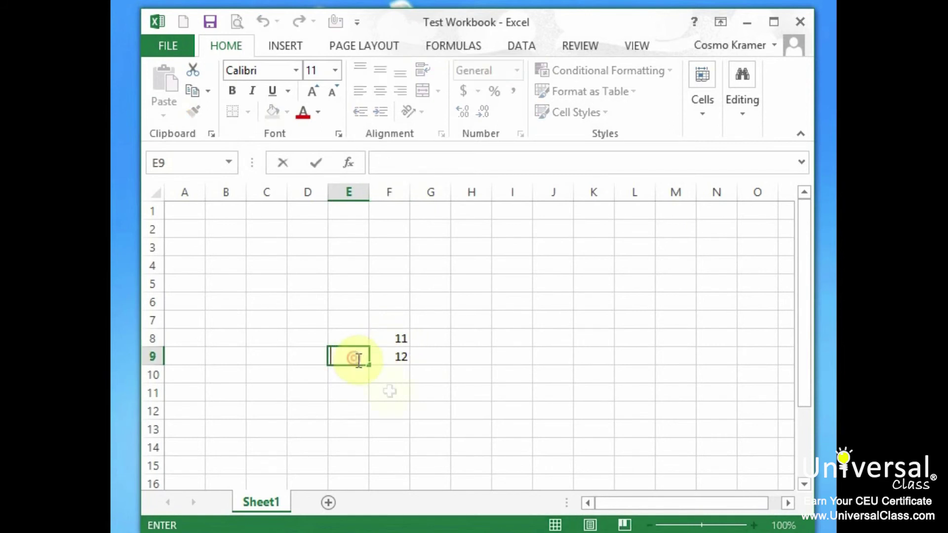
{"action": "type", "text": "11"}
{"action": "left_click", "coordinate": [426, 427]}
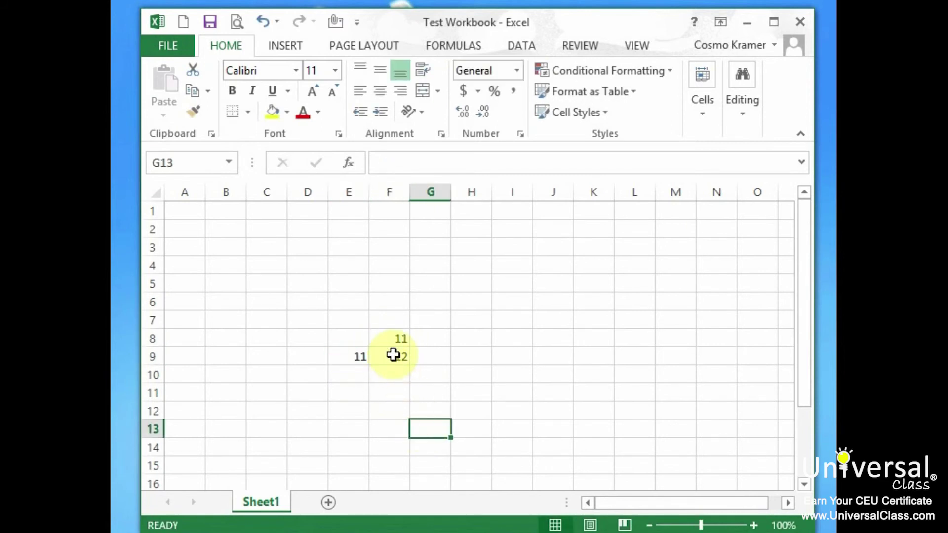
Step: AutoFill 7–12 leftward along A9:F9 and 4–12 up F1:F9
{"action": "left_click_drag", "start_coordinate": [394, 354], "coordinate": [345, 360]}
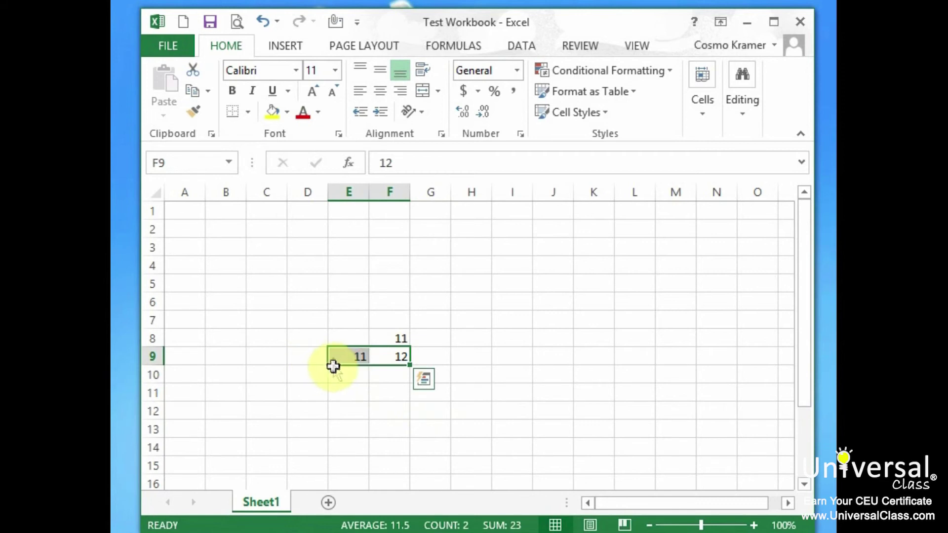
{"action": "left_click_drag", "start_coordinate": [410, 364], "coordinate": [173, 357]}
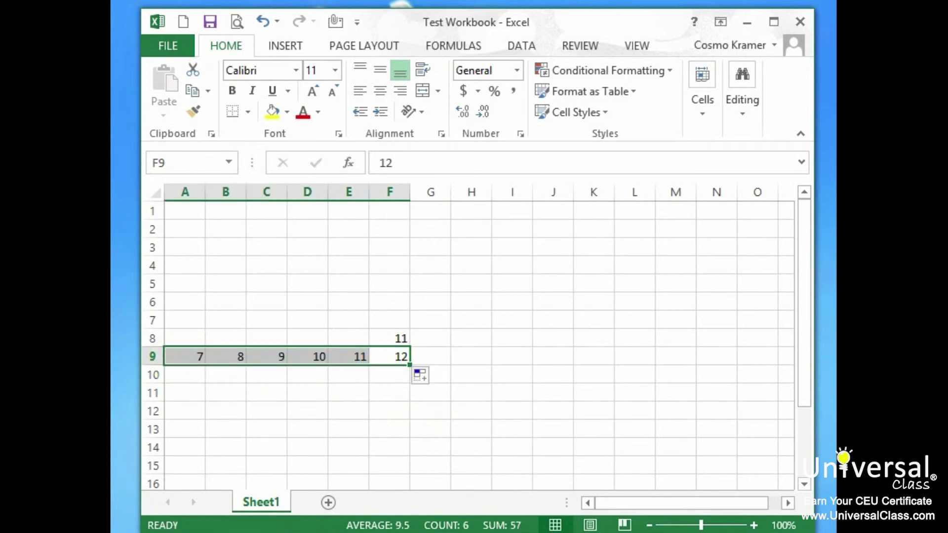
{"action": "left_click_drag", "start_coordinate": [395, 339], "coordinate": [414, 204]}
{"action": "left_click", "coordinate": [437, 353]}
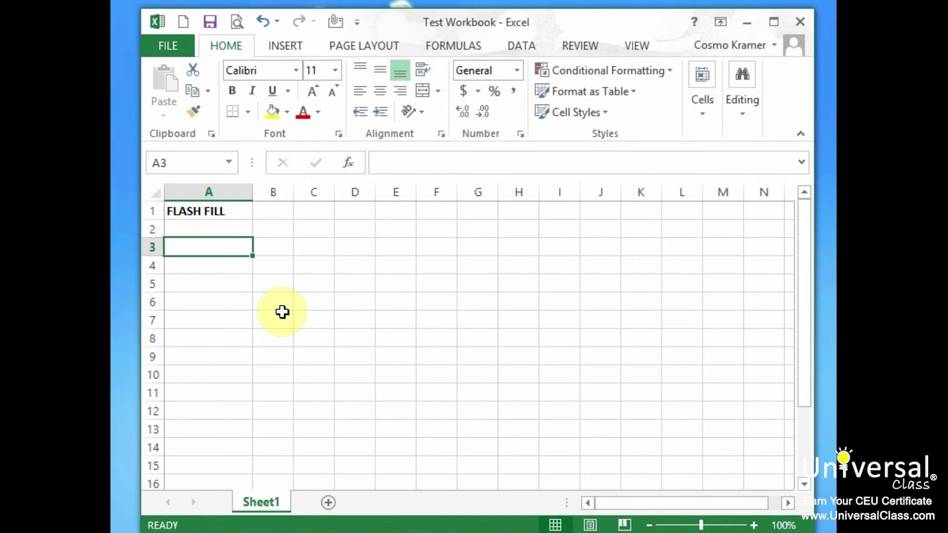
Step: Head C1:E1 with FULL NAME, FIRST and LAST and widen columns C through E
{"action": "left_click", "coordinate": [315, 210]}
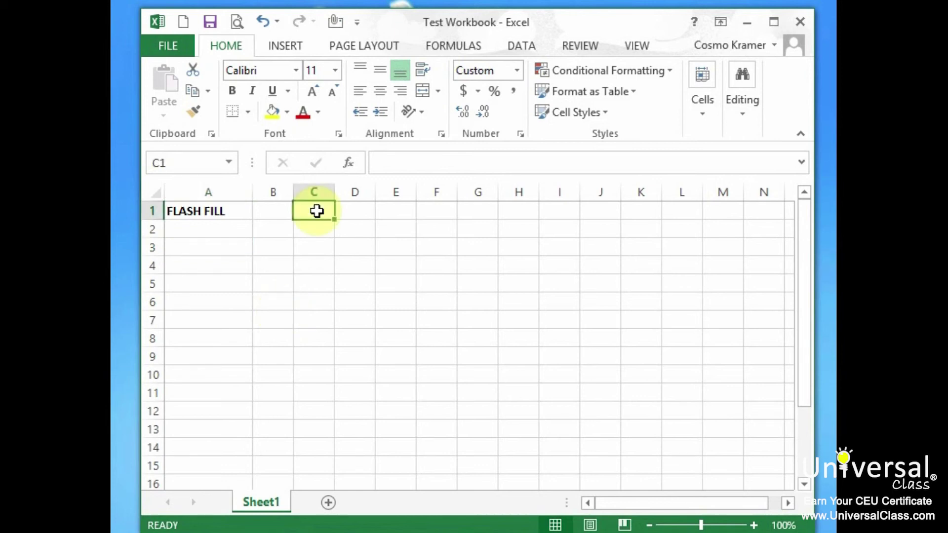
{"action": "type", "text": "FULL"}
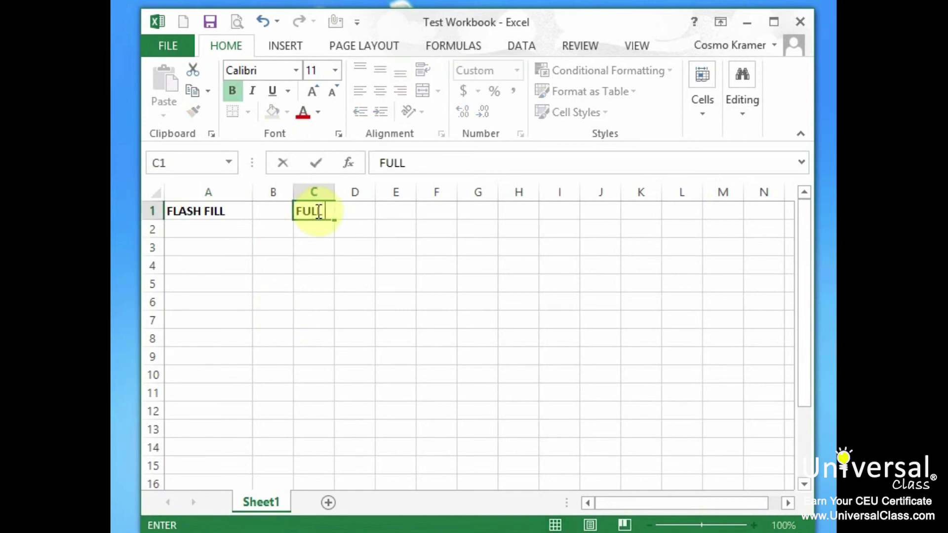
{"action": "type", "text": " NAME"}
{"action": "key", "text": "Tab"}
{"action": "type", "text": "FIRST"}
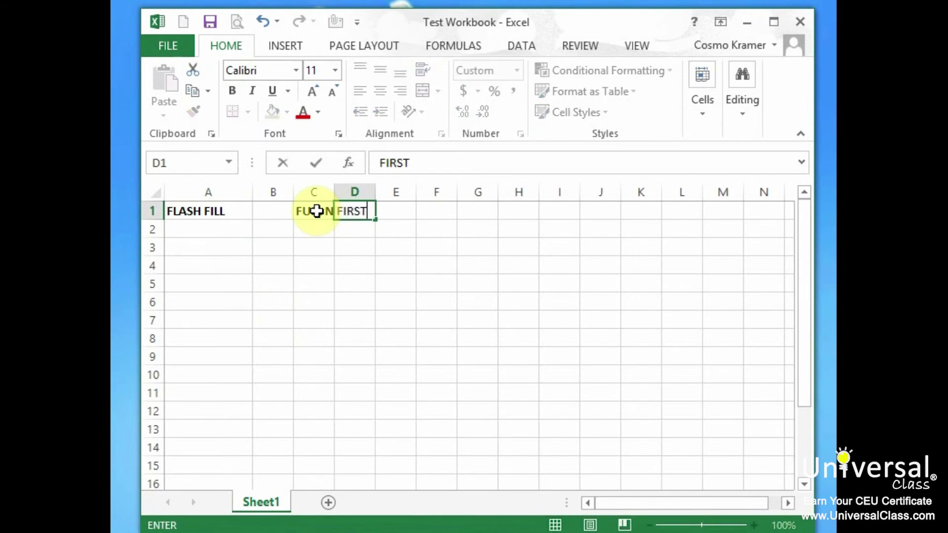
{"action": "key", "text": "Tab"}
{"action": "type", "text": "LAST"}
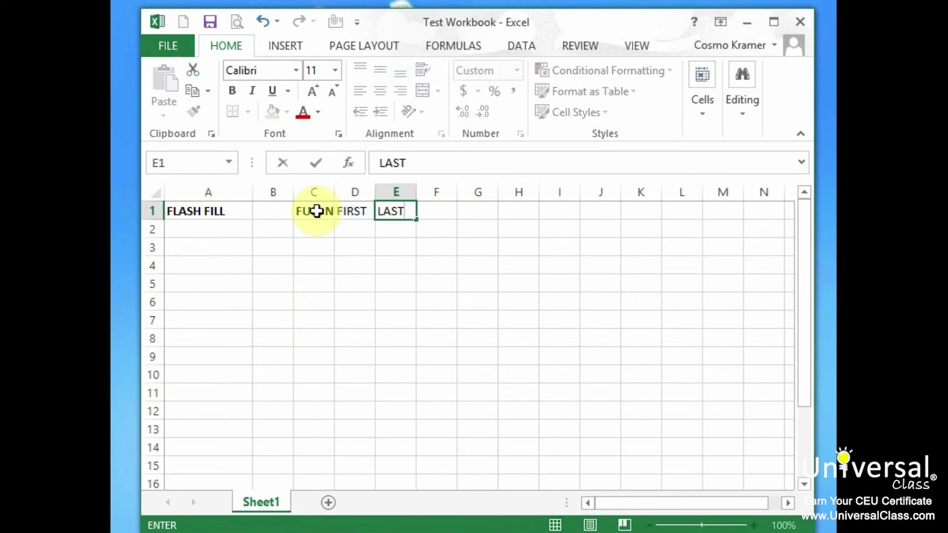
{"action": "left_click_drag", "start_coordinate": [318, 194], "coordinate": [392, 204]}
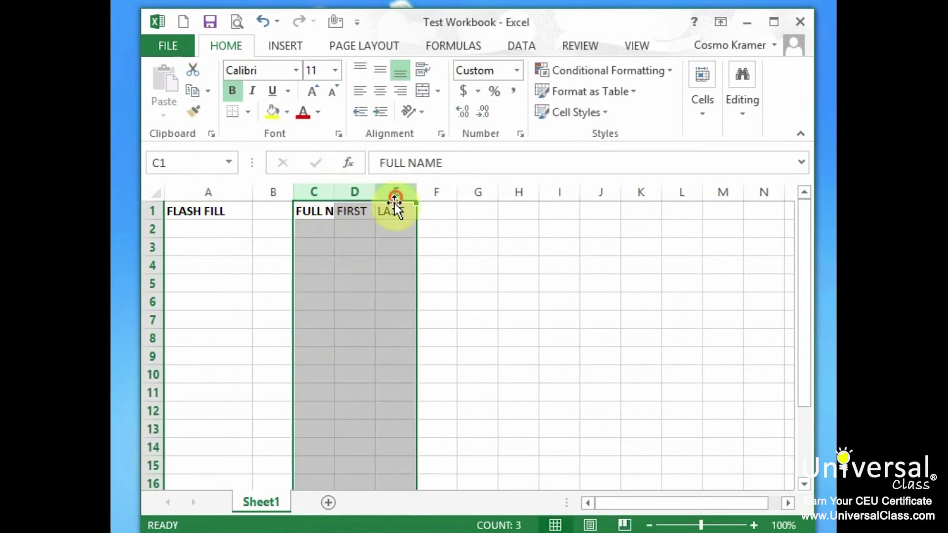
{"action": "left_click_drag", "start_coordinate": [334, 191], "coordinate": [377, 193]}
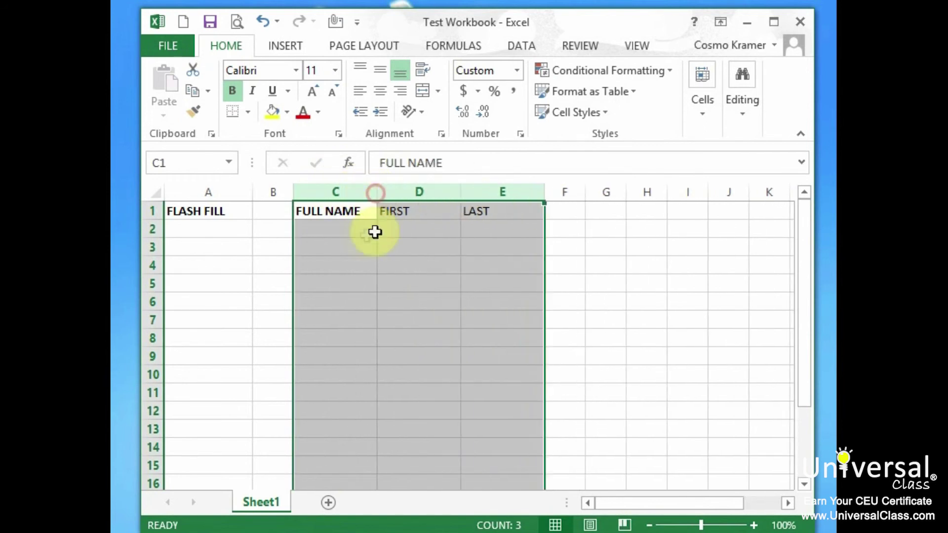
Step: List four sample full names in C2:C5, correcting a surname typo, and widen column C to fit
{"action": "left_click", "coordinate": [367, 232]}
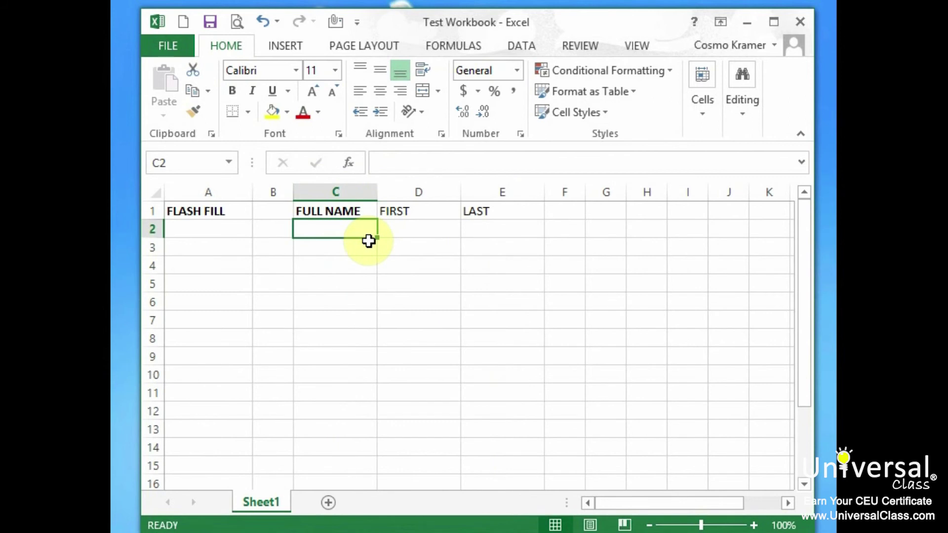
{"action": "key", "text": "Return"}
{"action": "type", "text": "Mary "}
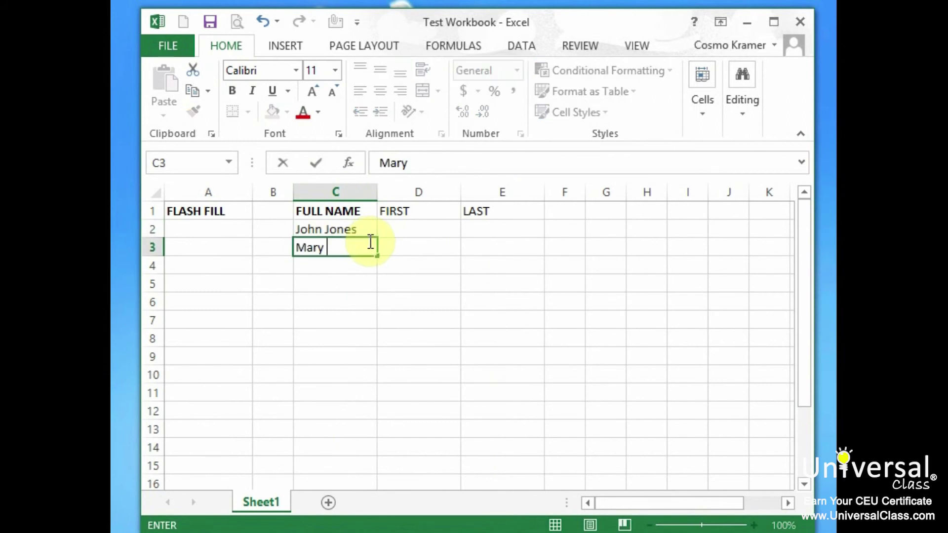
{"action": "type", "text": "Smith"}
{"action": "key", "text": "Return"}
{"action": "type", "text": "Joe"}
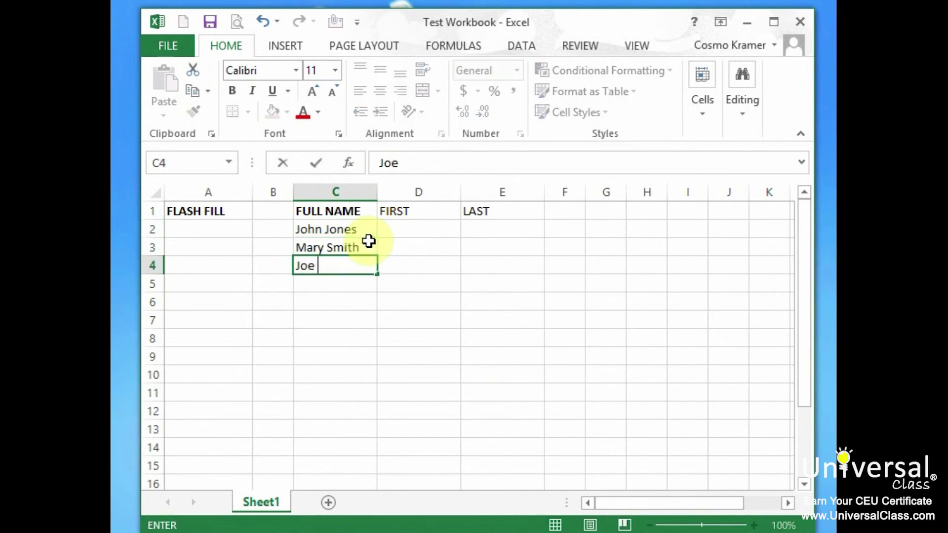
{"action": "type", "text": " Doe"}
{"action": "key", "text": "Return"}
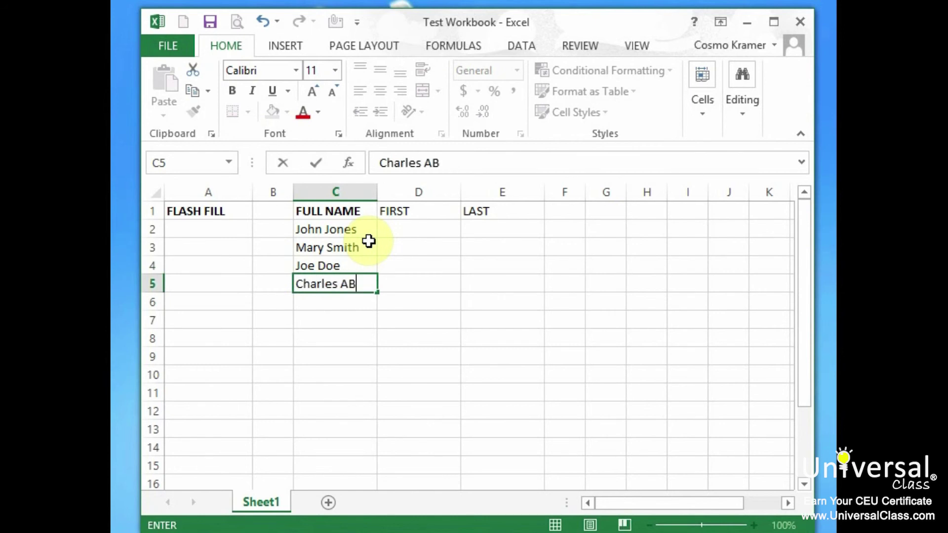
{"action": "type", "text": "Abbott"}
{"action": "key", "text": "Return"}
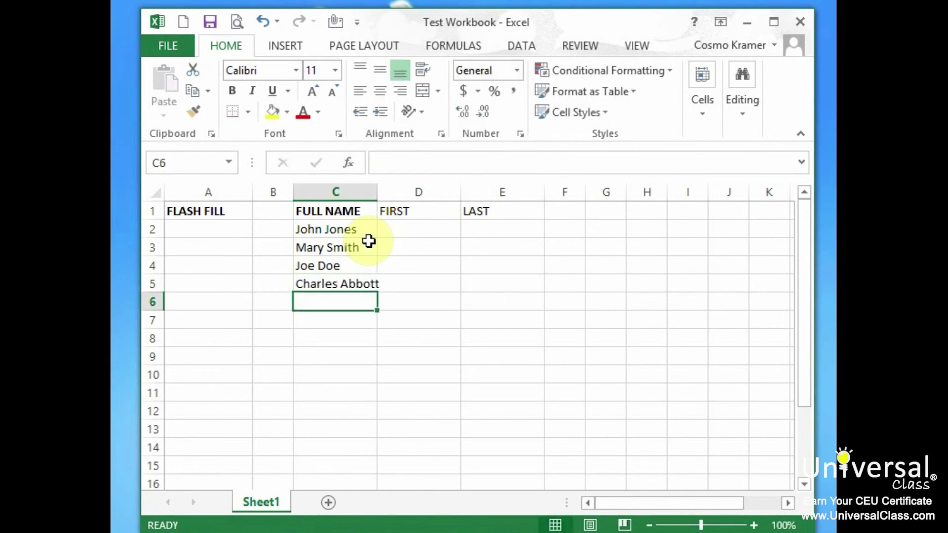
{"action": "left_click_drag", "start_coordinate": [377, 192], "coordinate": [396, 192]}
{"action": "left_click", "coordinate": [346, 229]}
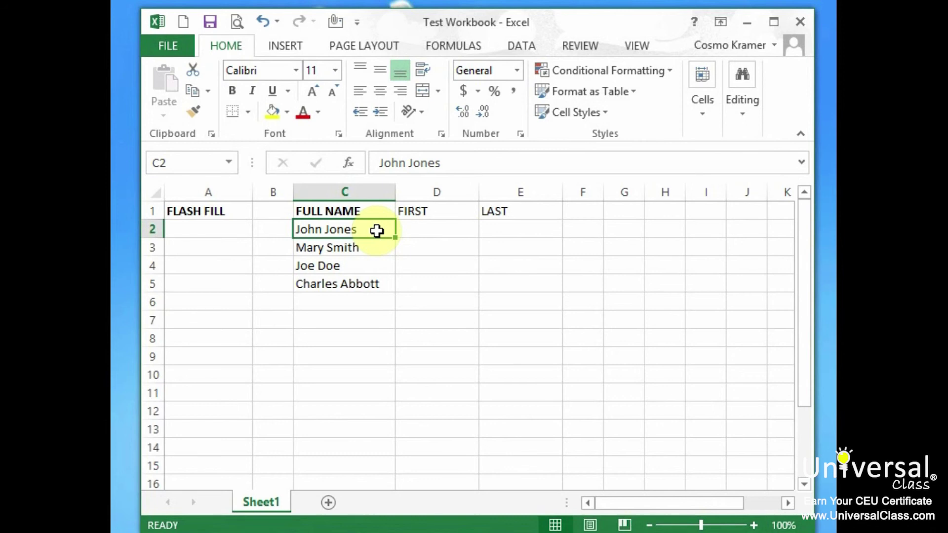
Step: Enter the first two first names in D2:D3 and accept Flash Fill to complete D2:D5
{"action": "left_click_drag", "start_coordinate": [370, 211], "coordinate": [357, 307]}
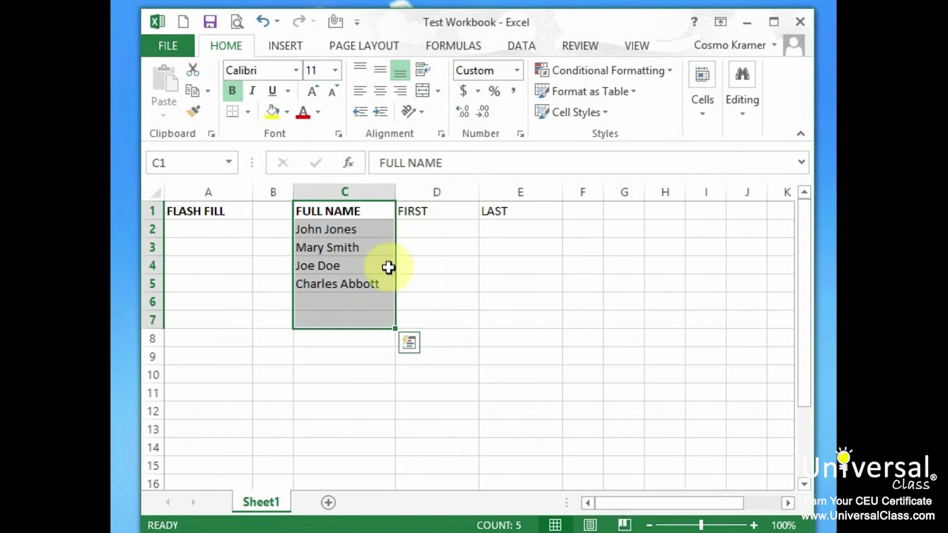
{"action": "left_click_drag", "start_coordinate": [432, 232], "coordinate": [529, 281]}
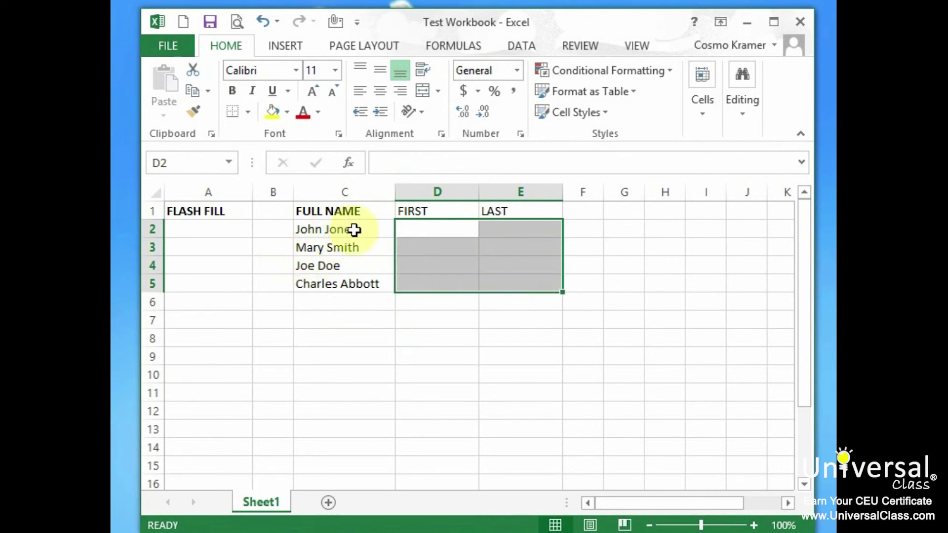
{"action": "left_click", "coordinate": [422, 230]}
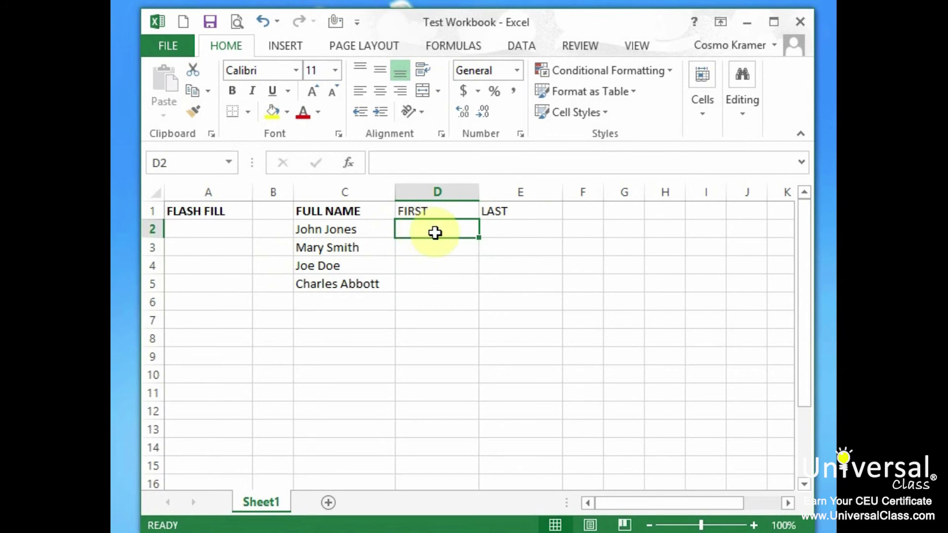
{"action": "type", "text": "John"}
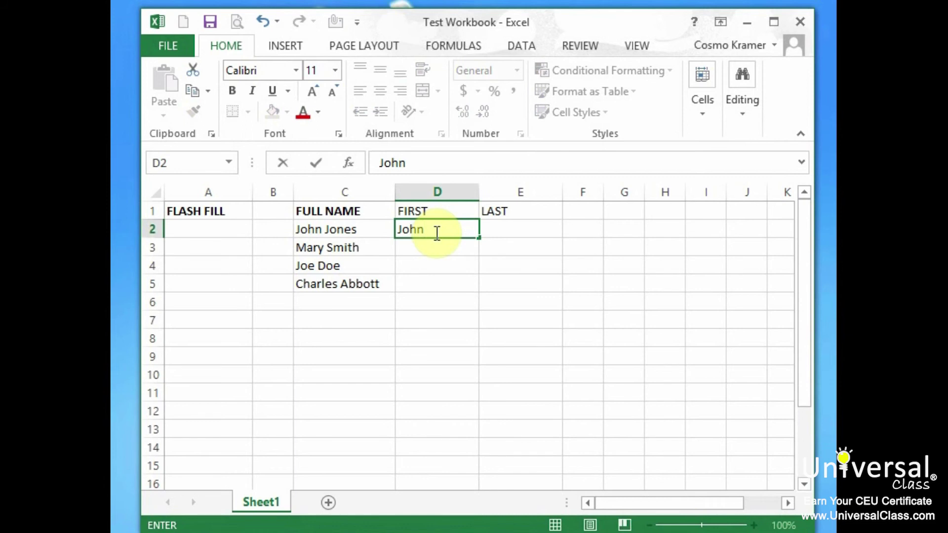
{"action": "key", "text": "Return"}
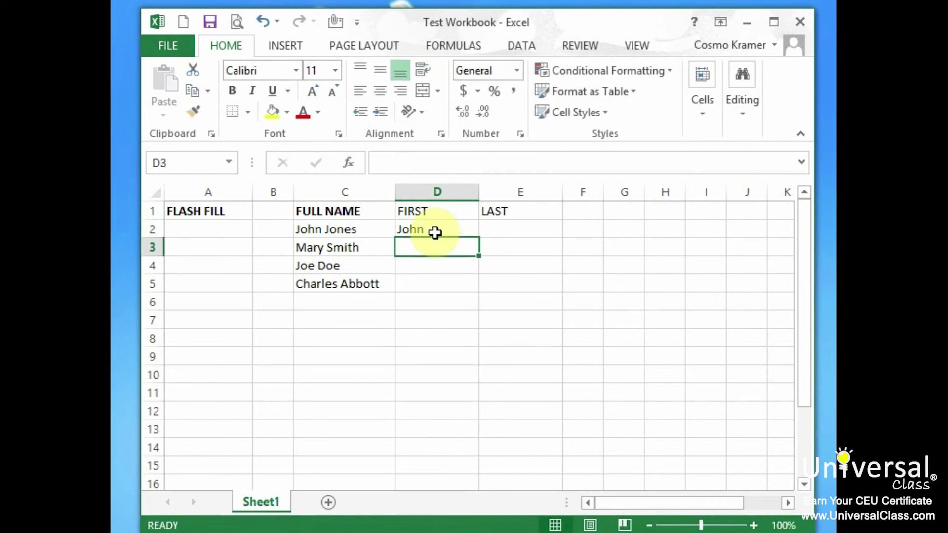
{"action": "type", "text": "mary"}
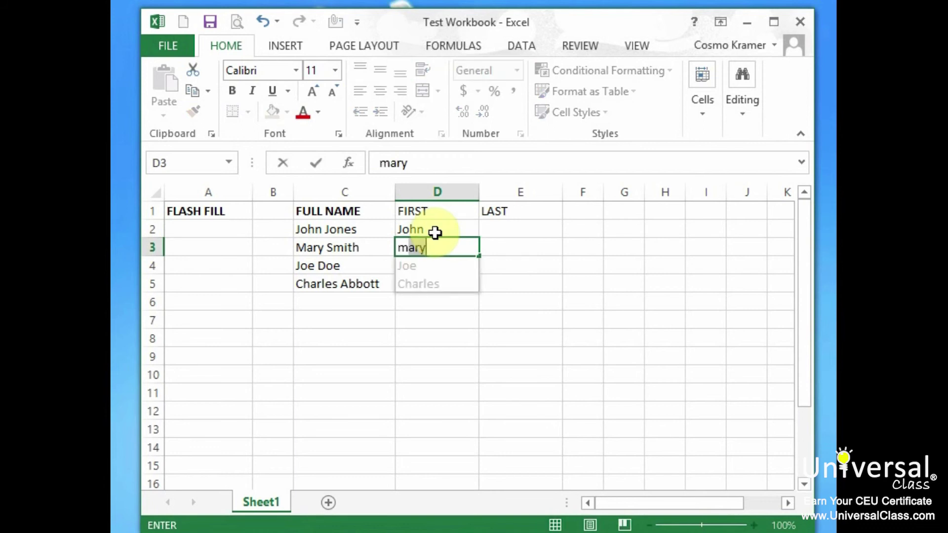
{"action": "key", "text": "Return"}
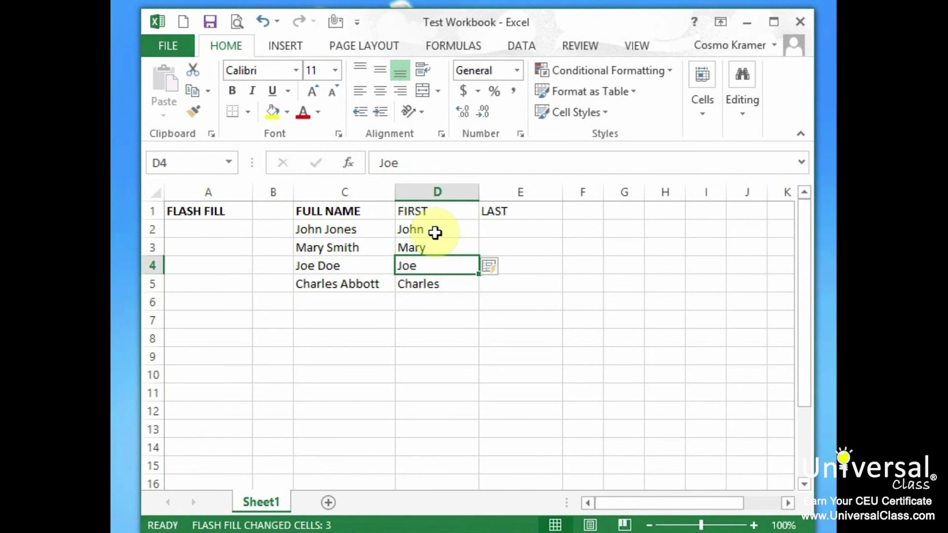
Step: Enter the first two surnames in E2:E3 and accept Flash Fill to complete E2:E5
{"action": "left_click", "coordinate": [519, 229]}
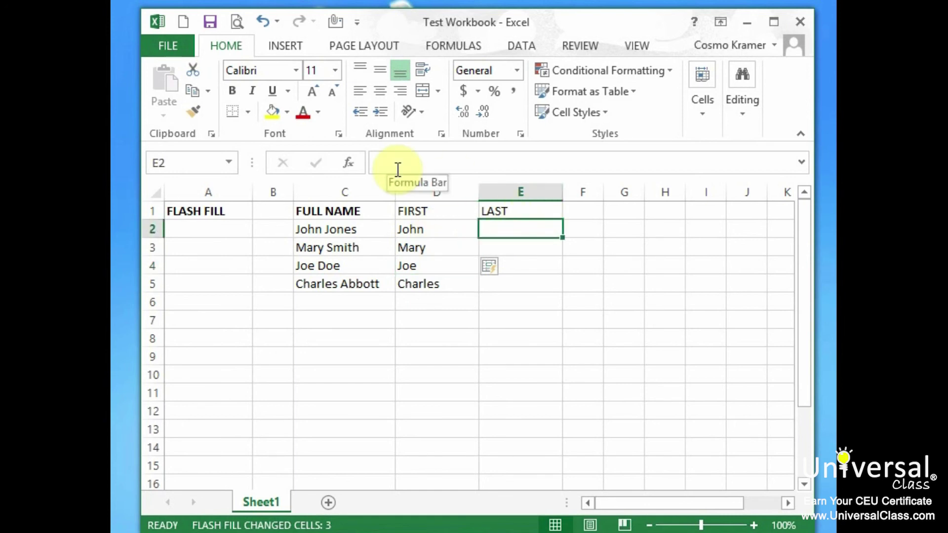
{"action": "type", "text": "j"}
{"action": "type", "text": "Jones"}
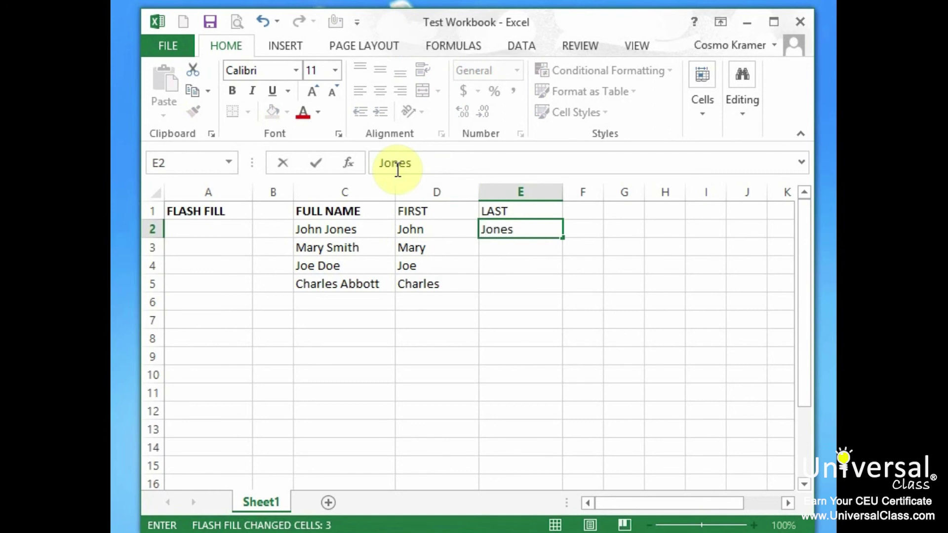
{"action": "key", "text": "Return"}
{"action": "type", "text": "Smith"}
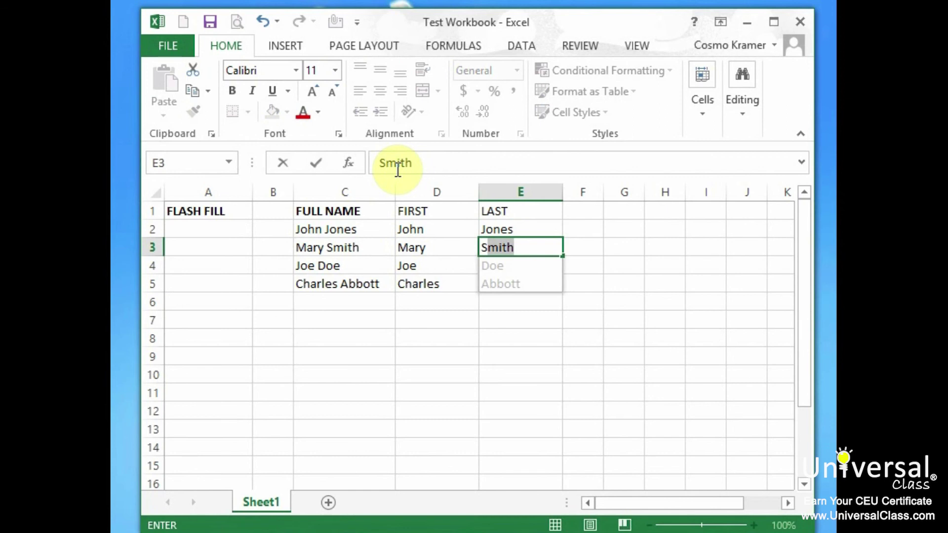
{"action": "key", "text": "Return"}
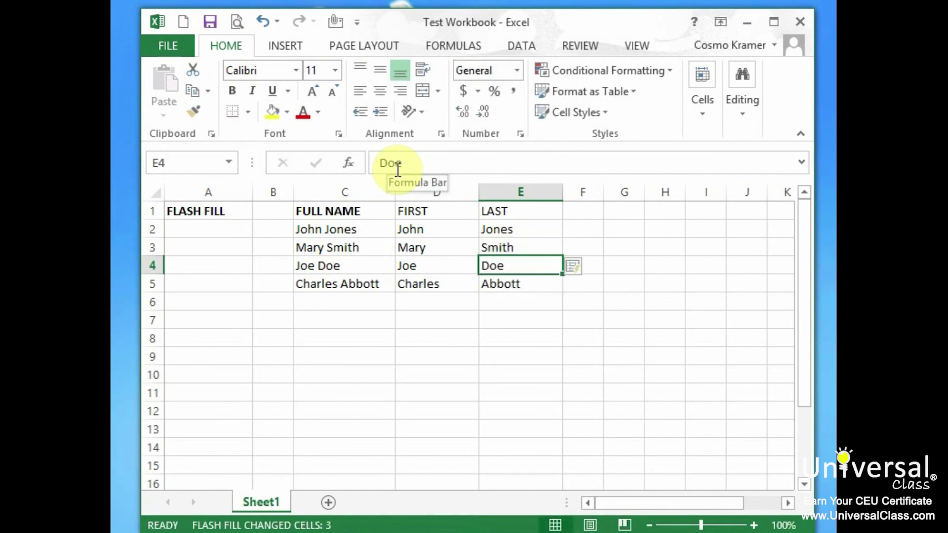
{"action": "key", "text": "Down"}
{"action": "key", "text": "Down"}
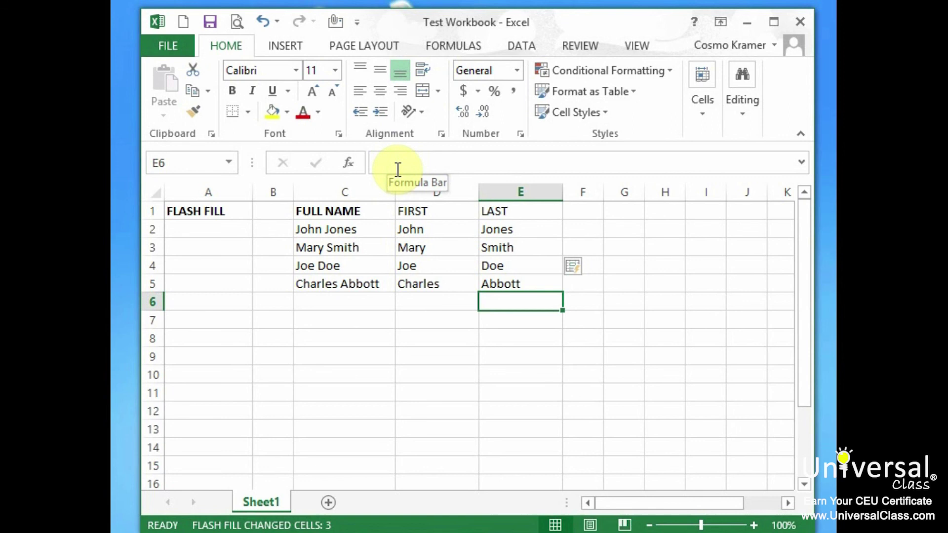
{"action": "left_click", "coordinate": [241, 322]}
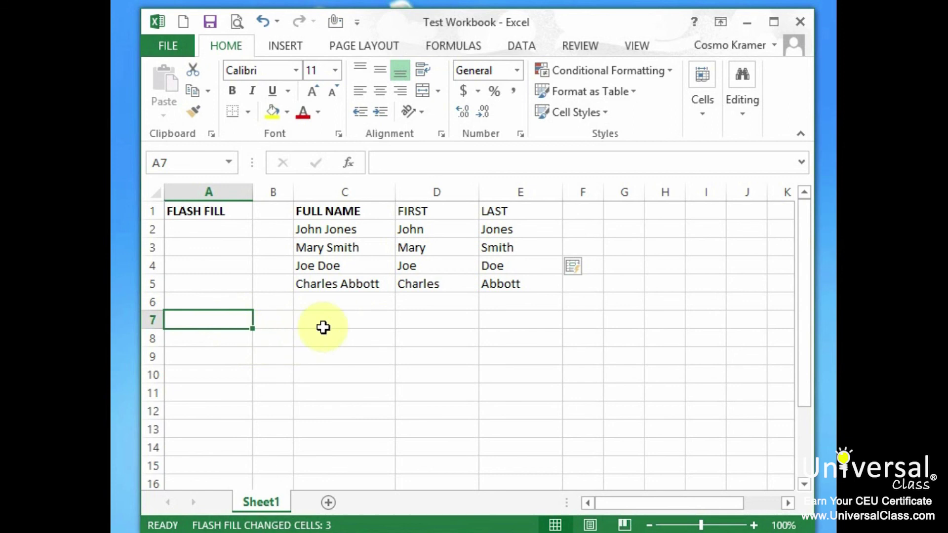
Step: Add cells C8, D7, E7, F9, D10 and C11 to the A7 selection
{"action": "left_click", "coordinate": [334, 339], "text": "ctrl"}
{"action": "left_click", "coordinate": [449, 319], "text": "ctrl"}
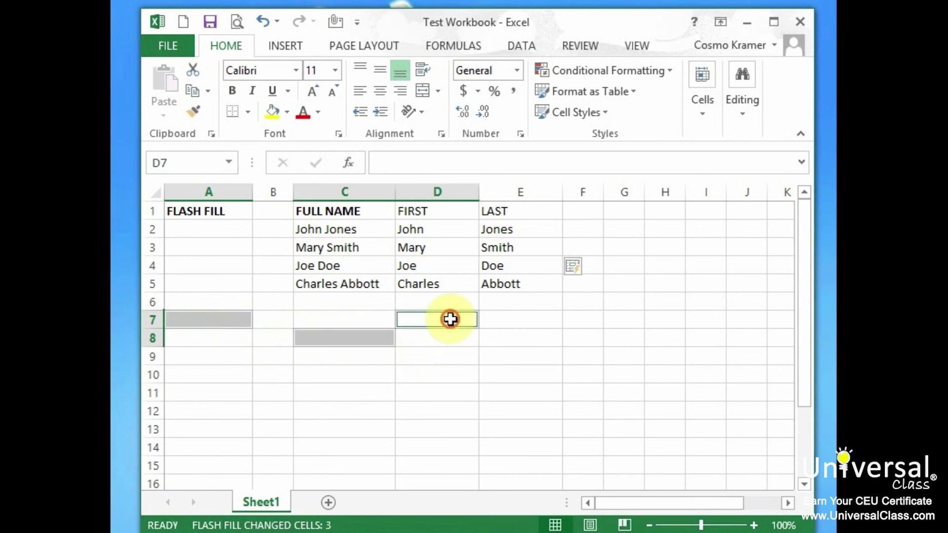
{"action": "left_click", "coordinate": [540, 319], "text": "ctrl"}
{"action": "left_click", "coordinate": [594, 360], "text": "ctrl"}
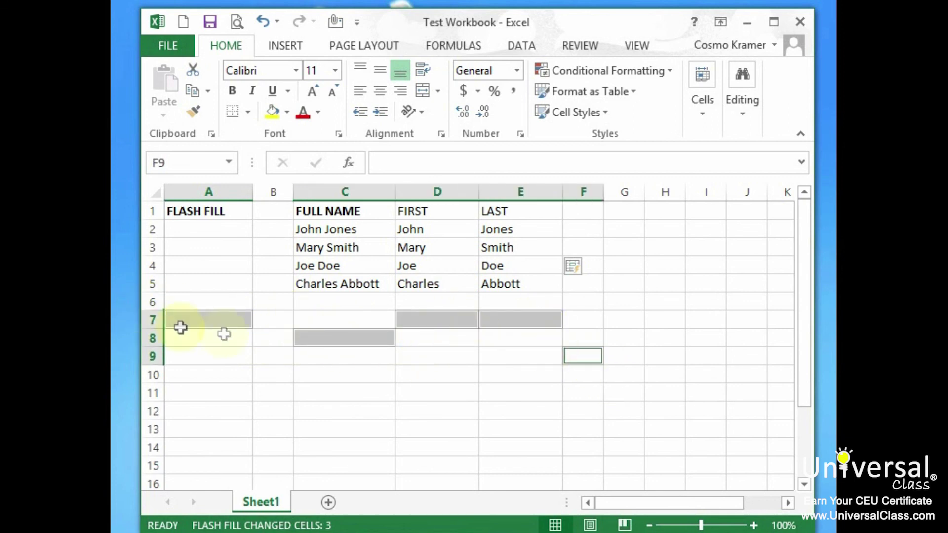
{"action": "left_click", "coordinate": [461, 376], "text": "ctrl"}
{"action": "left_click", "coordinate": [351, 396], "text": "ctrl"}
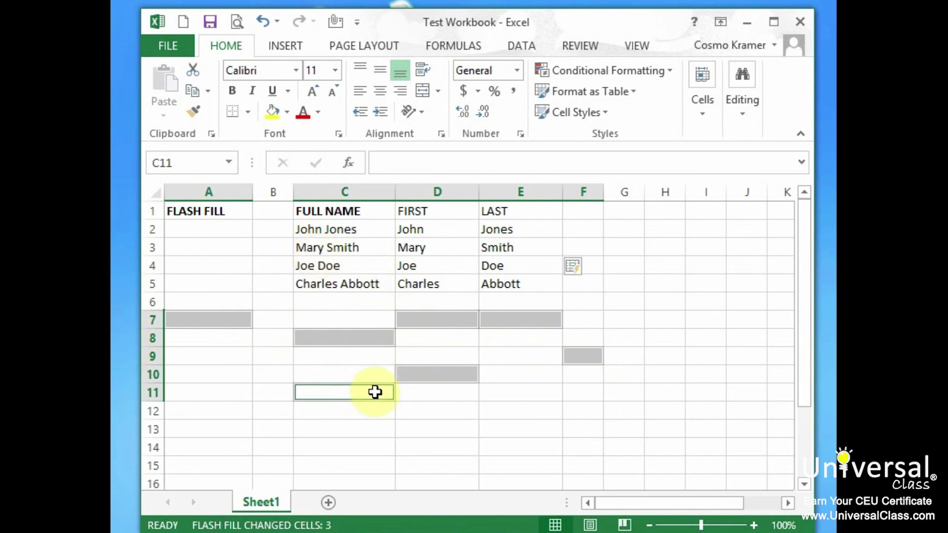
Step: Enter 43 into all seven selected cells at once with Ctrl+Enter
{"action": "type", "text": "43"}
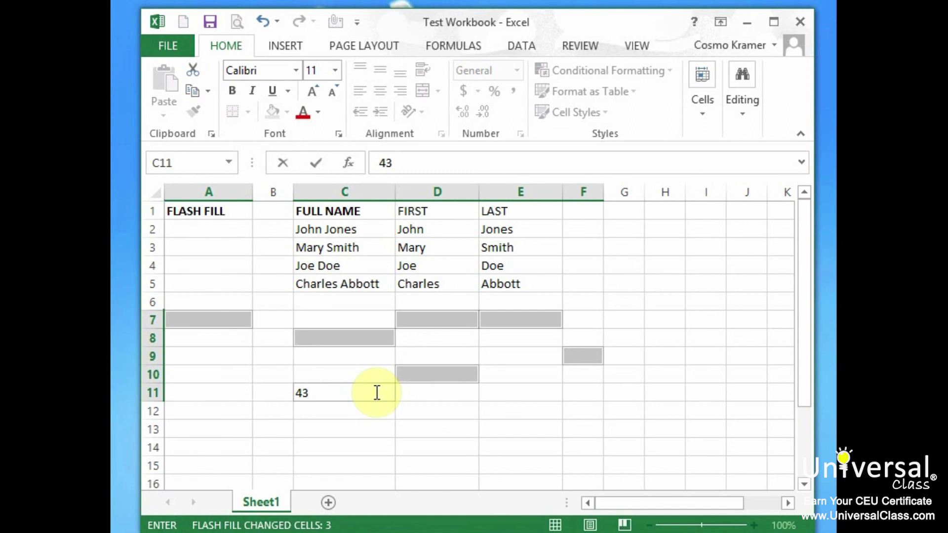
{"action": "key", "text": "ctrl+Return"}
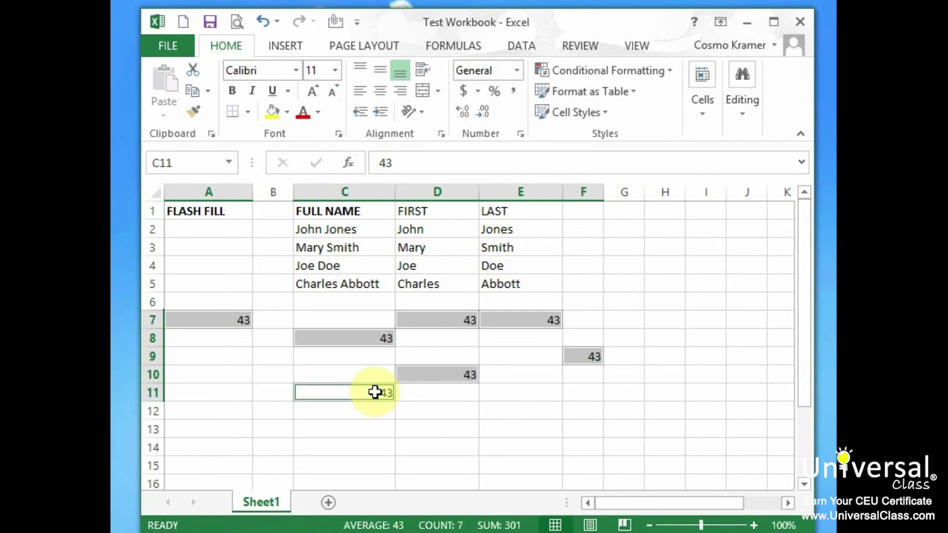